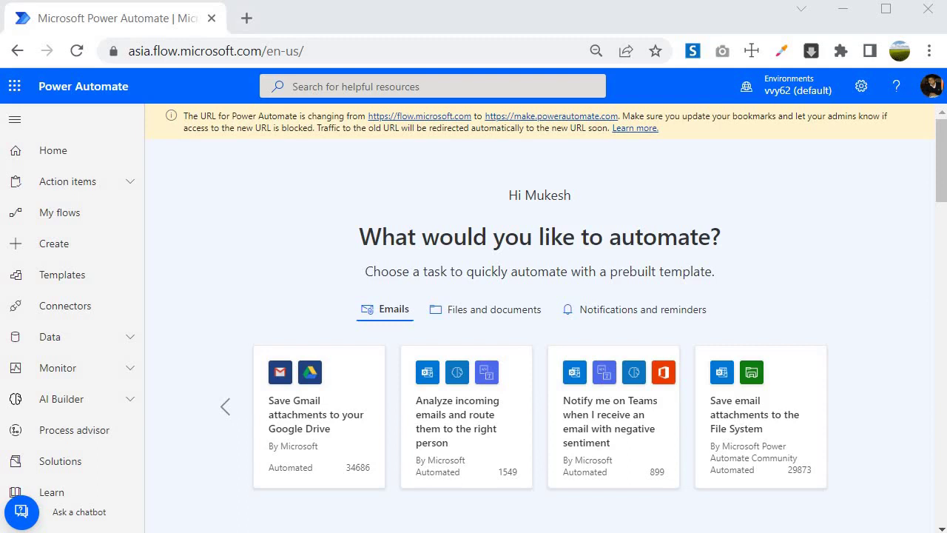
Step: Create an automated cloud flow named "Excel Uploader Tool" with the SharePoint trigger "When a file is created in a folder"
click(54, 245)
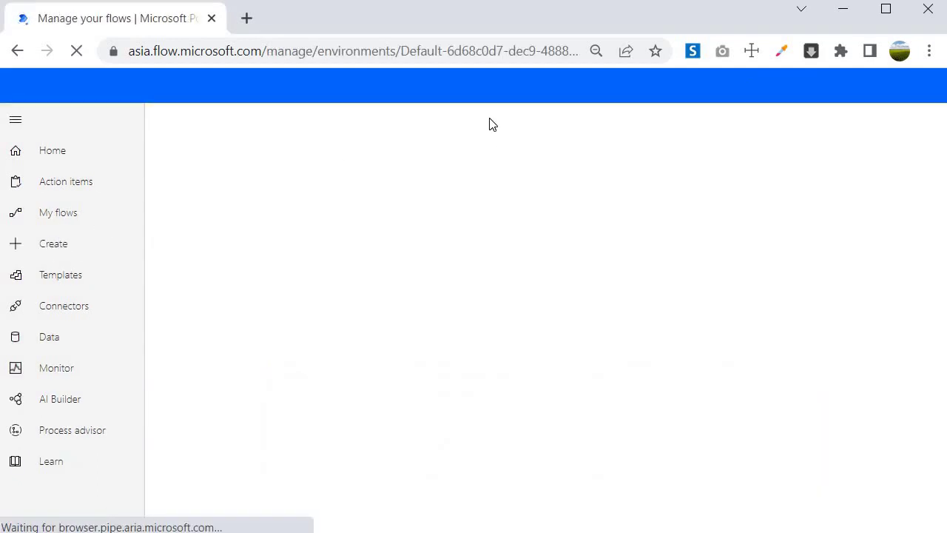
scroll(573, 212, down, 3)
scroll(370, 237, up, 3)
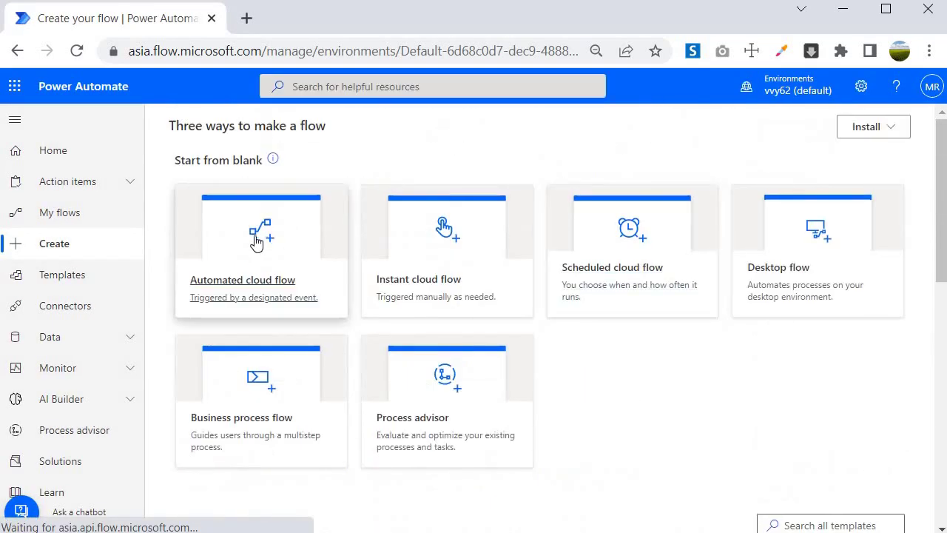
click(252, 235)
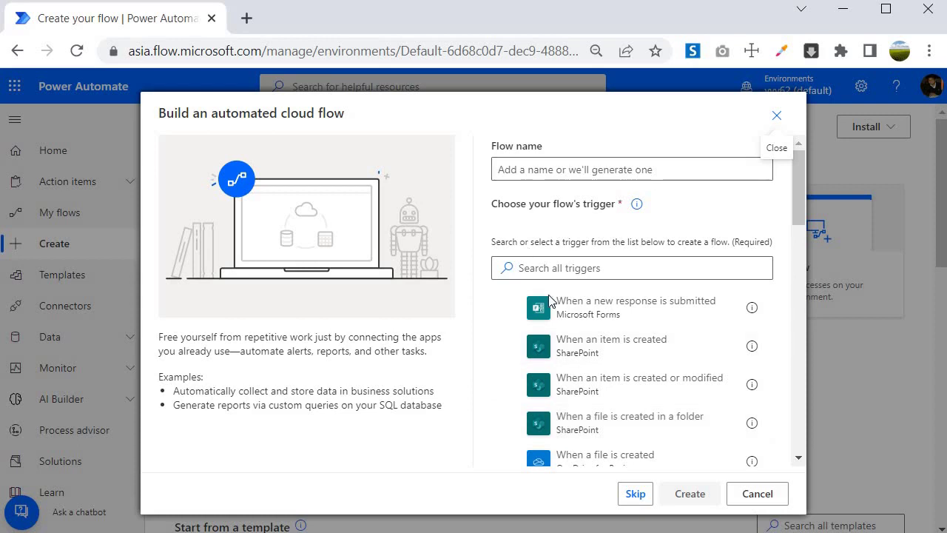
click(509, 423)
click(547, 166)
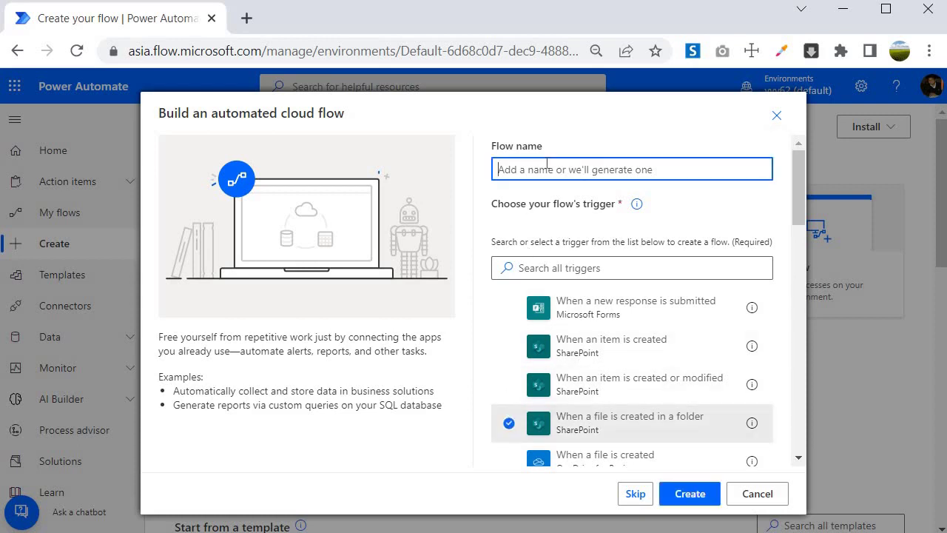
text(Excel Uploader Tool)
click(690, 496)
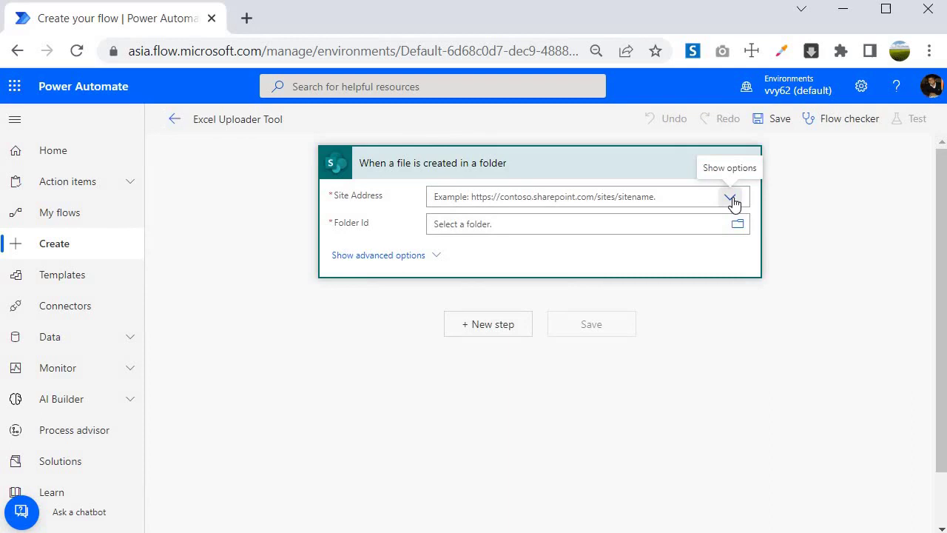
Step: Set the trigger's site address to LAB-Exercises and its folder to /Shared Documents/EmployeesQuarterlyAward
click(728, 200)
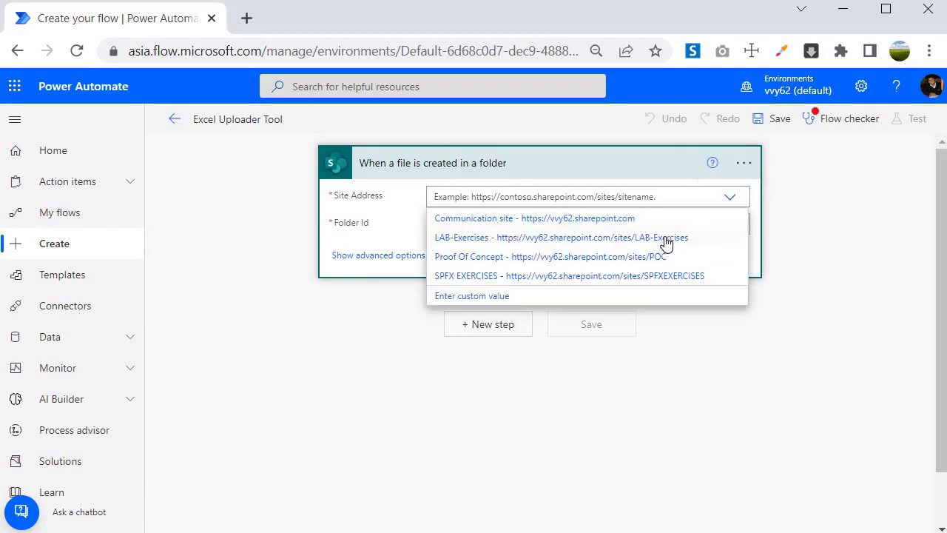
click(666, 240)
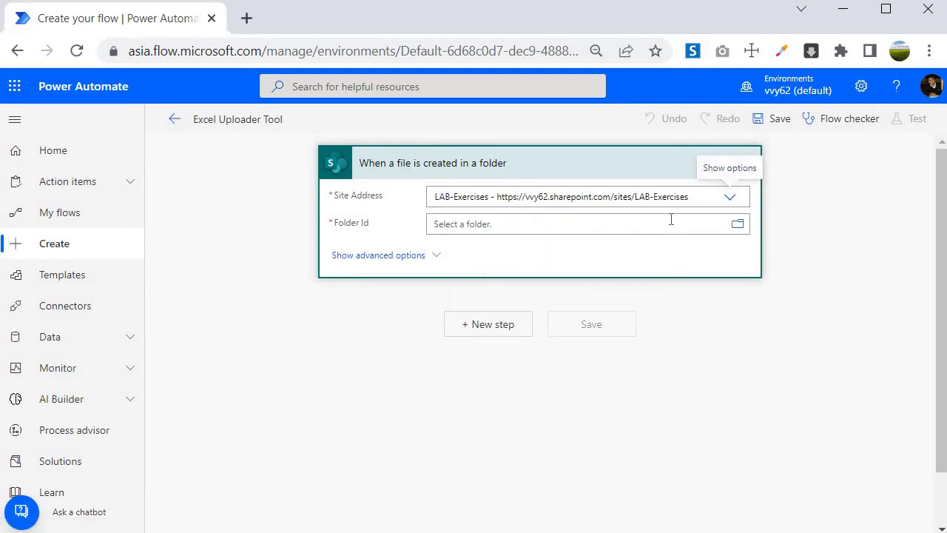
click(738, 226)
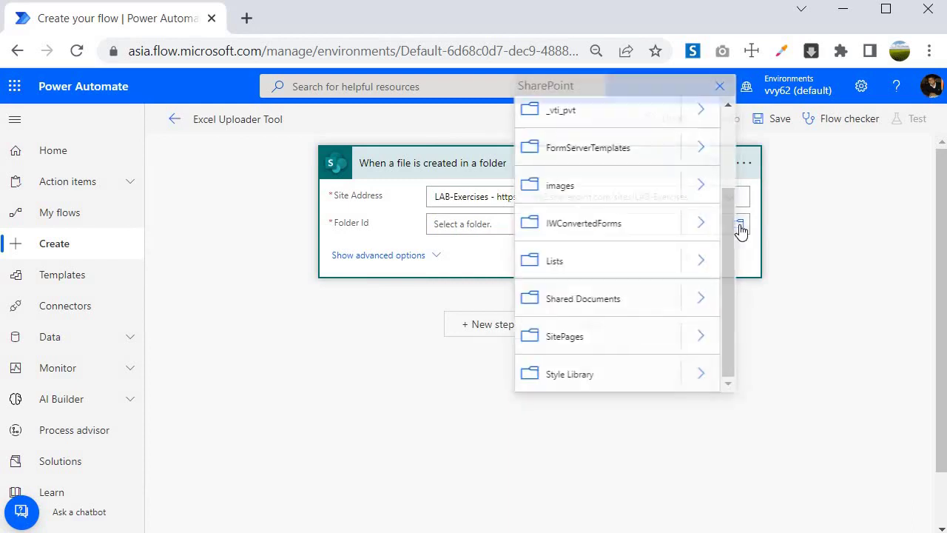
click(702, 298)
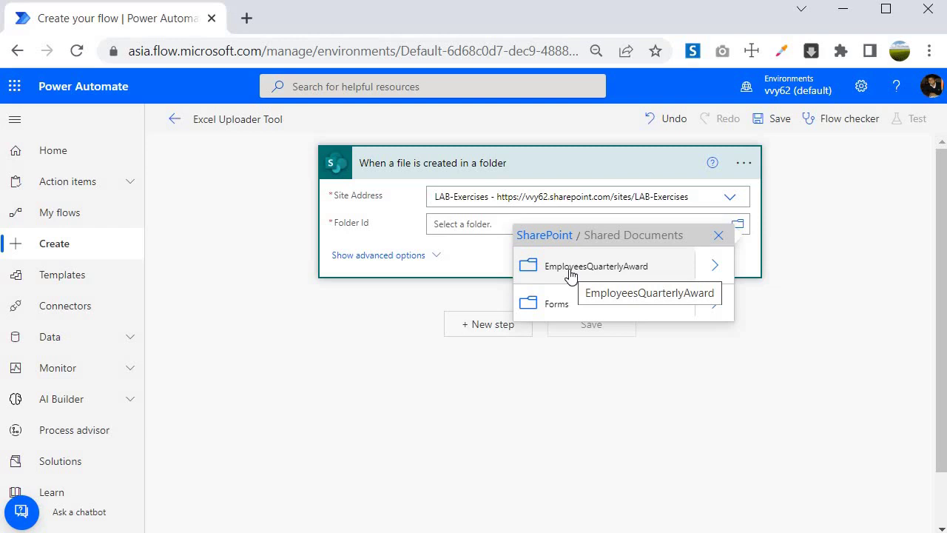
click(570, 272)
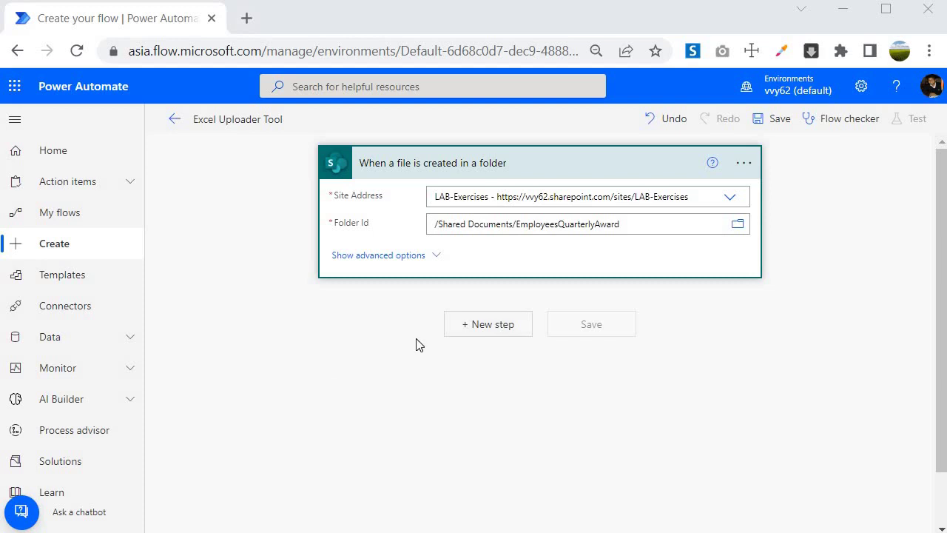
Step: Add an Initialize variable action after the trigger, named varApplicationContext, with the type Object
click(487, 333)
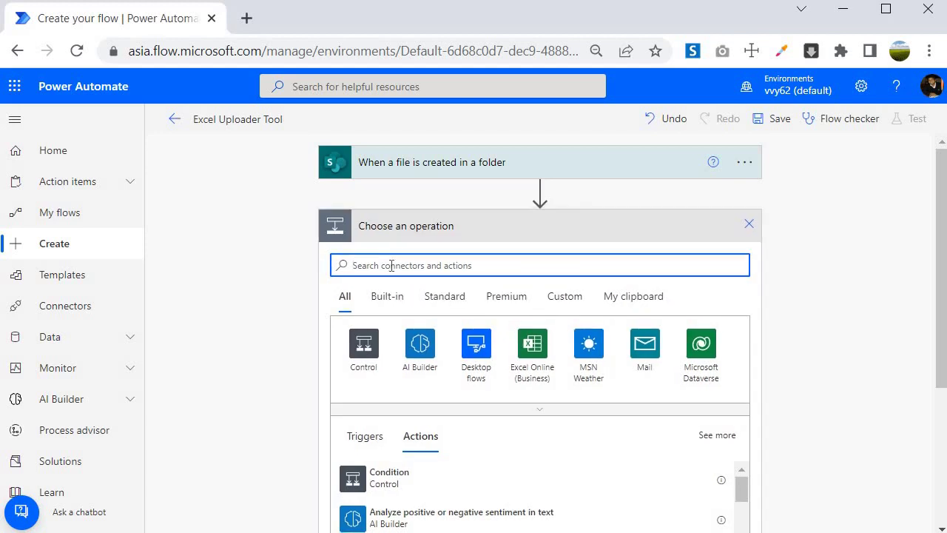
text(variable)
scroll(385, 355, down, 3)
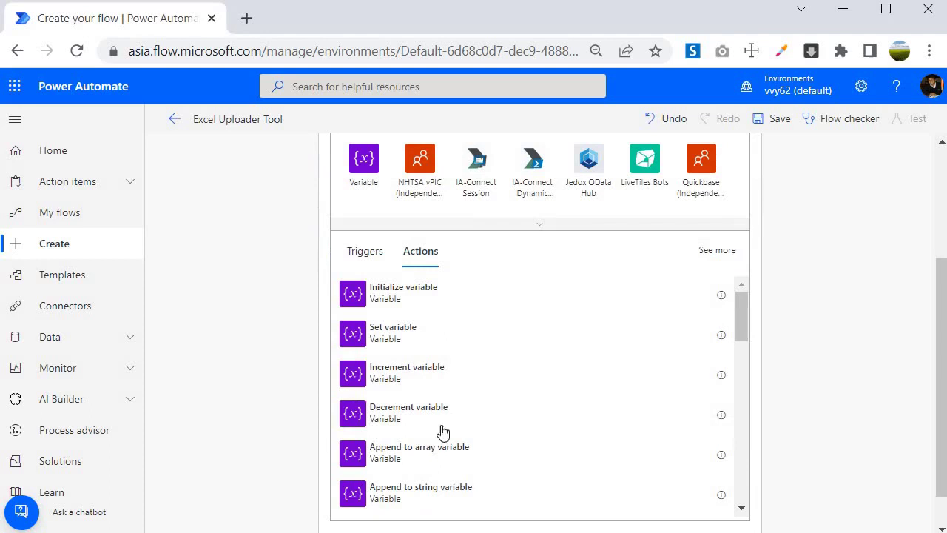
click(348, 296)
click(601, 264)
text(varApplicationContext)
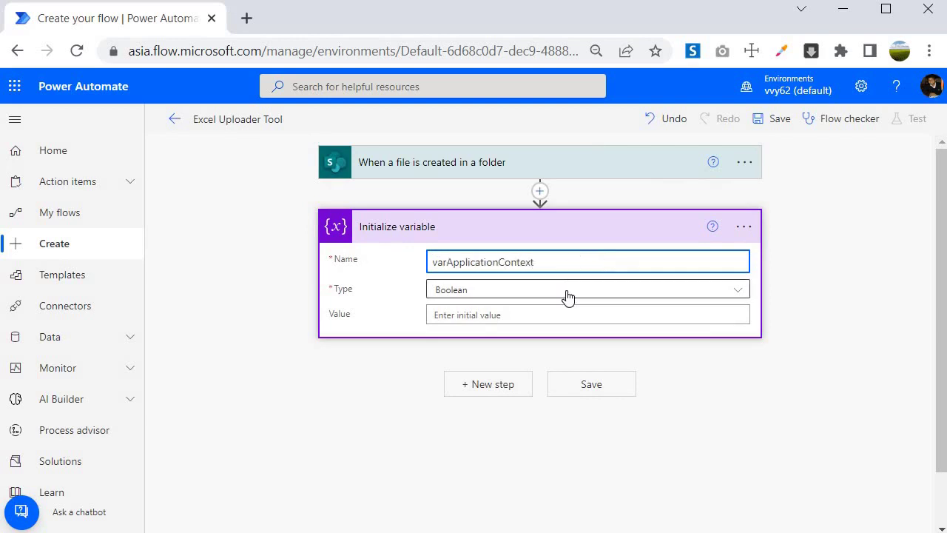
click(566, 293)
click(444, 419)
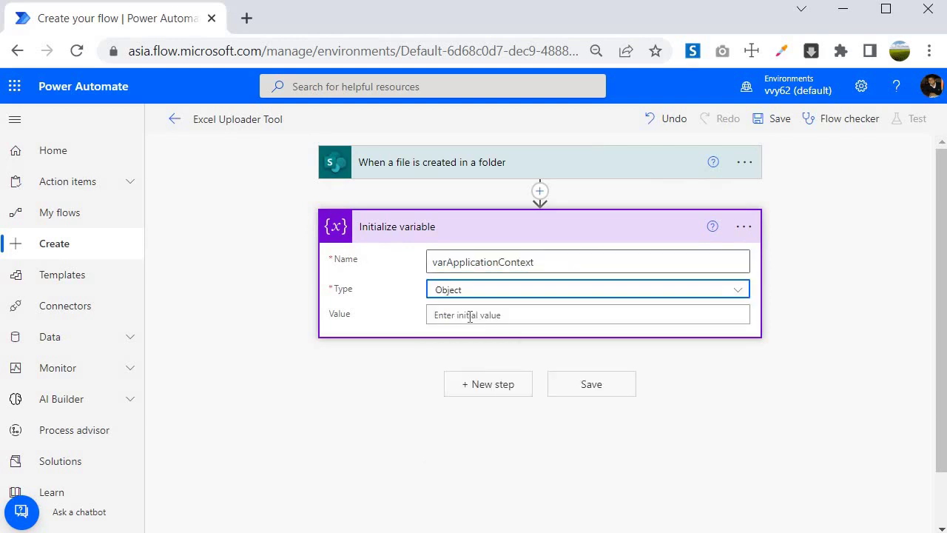
Step: Enter a pair of curly braces as the variable's value, with several blank lines between them
click(469, 316)
text({)
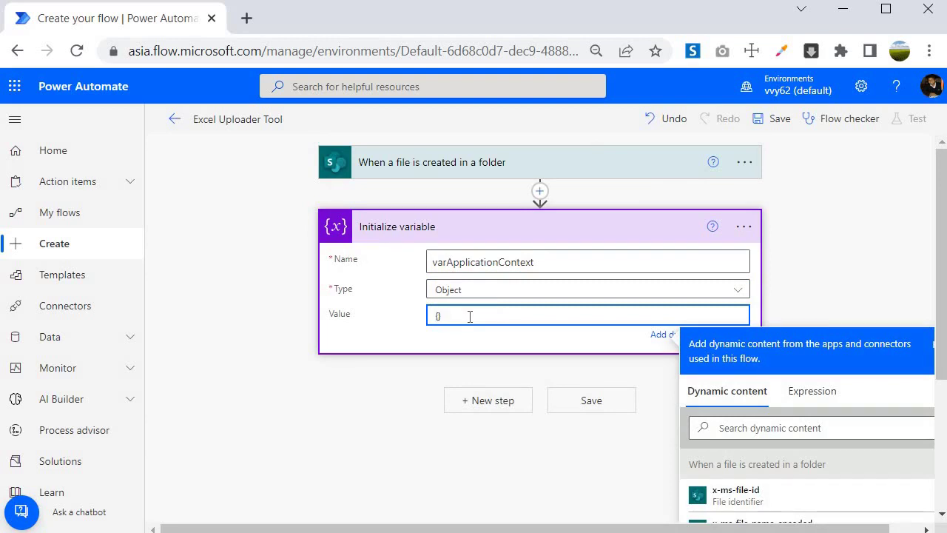
key(Return)
key(Return)
key(Return)
key(Return)
key(Return)
key(Return)
key(Return)
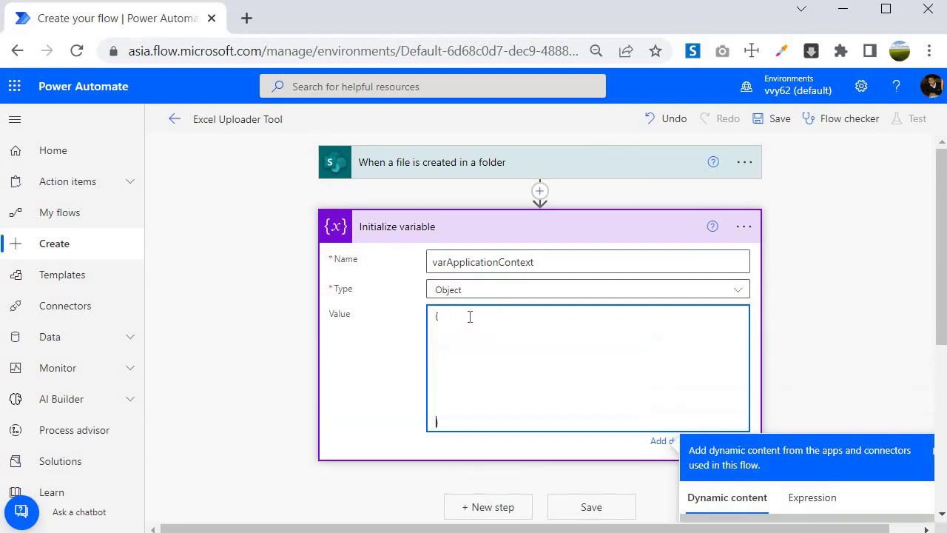
Step: Add a "SiteAddress" key on the first line inside the braces of the variable's value
text(SiteAddre)
key(BackSpace)
key(BackSpace)
key(BackSpace)
key(BackSpace)
key(BackSpace)
key(BackSpace)
key(BackSpace)
key(BackSpace)
key(BackSpace)
key(BackSpace)
text(iteAddress")
Step: Copy the LAB-Exercises site URL from the trigger's site address, paste it as the SiteAddress value and start a new line
click(397, 171)
drag(498, 196, 716, 198)
key(ctrl+c)
click(494, 431)
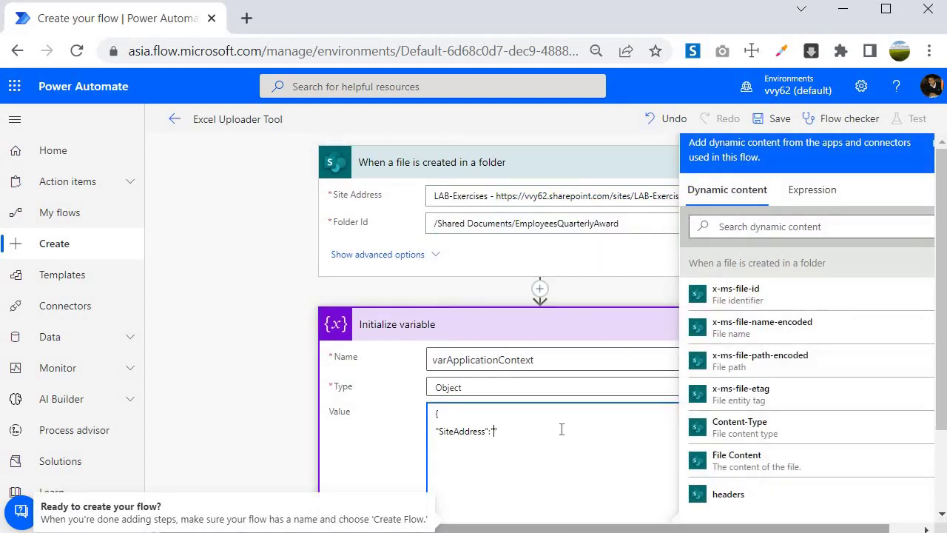
key(ctrl+v)
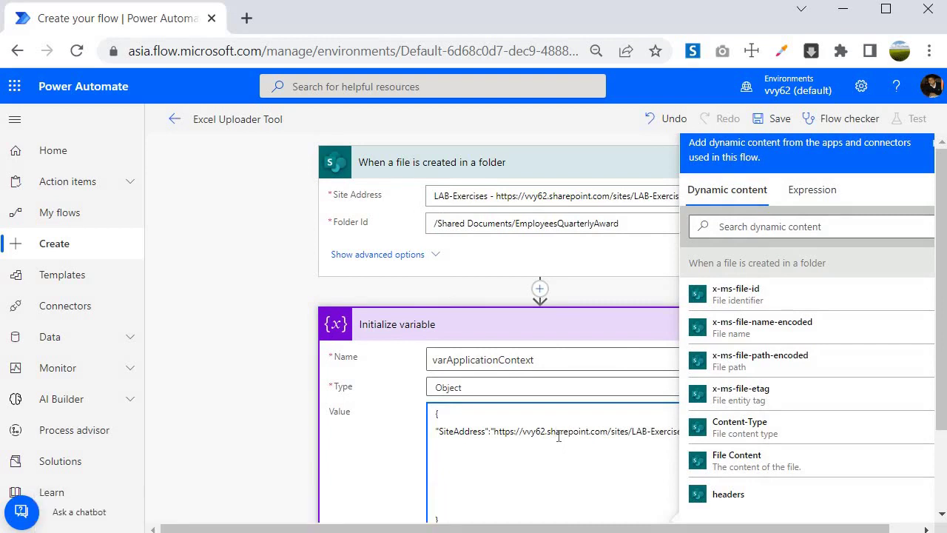
key(Return)
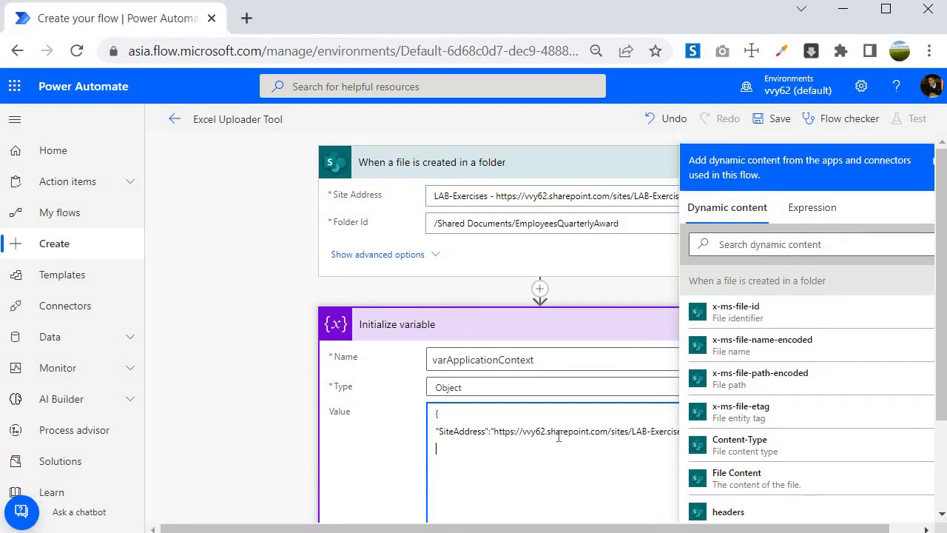
Step: Add a "FolderName" key on the line below SiteAddress in the variable's value
scroll(481, 355, down, 1)
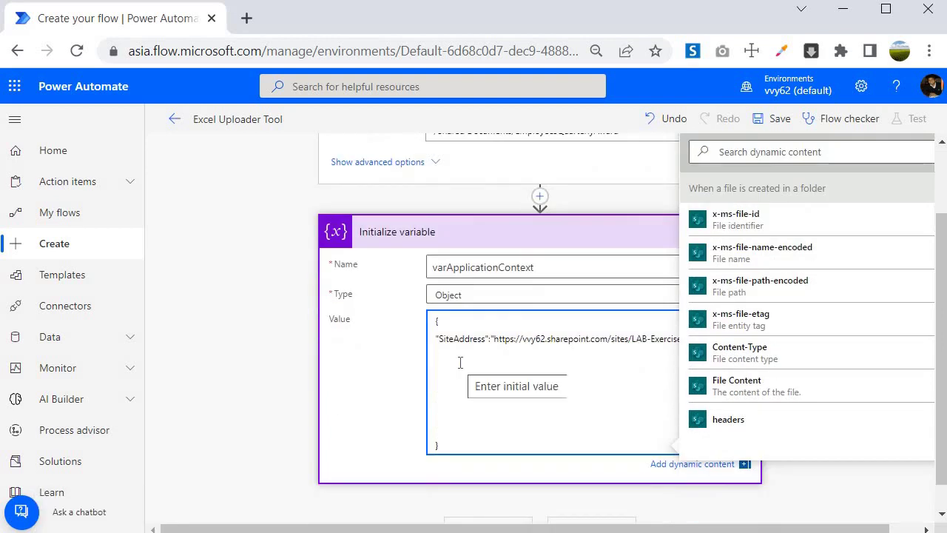
text("")
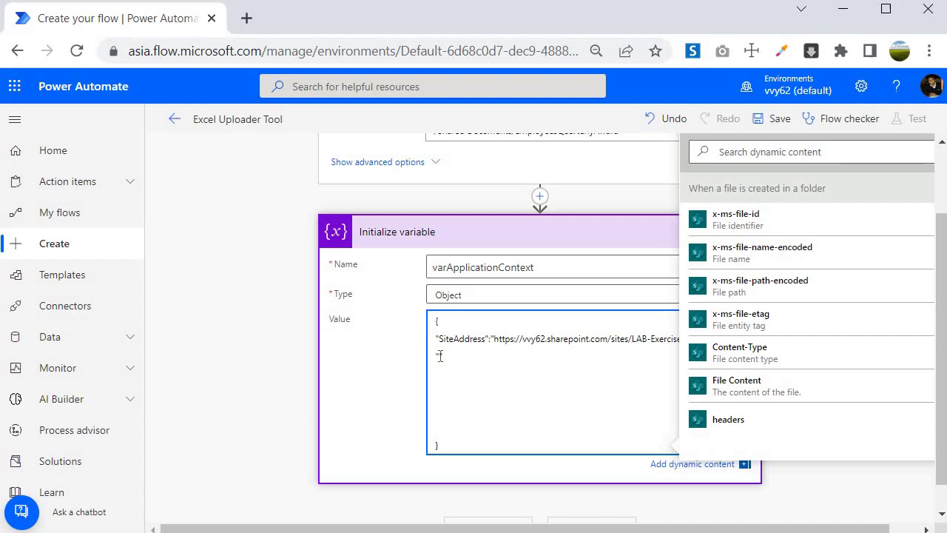
key(Left)
text(FolderName)
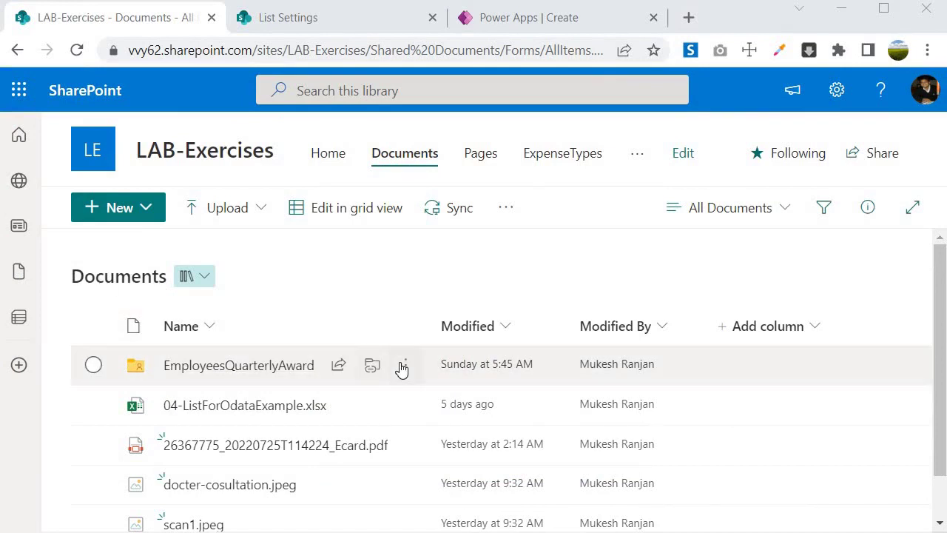
Step: Copy the EmployeesQuarterlyAward folder's name from the SharePoint Documents library and paste it as the FolderName value, followed by a comma and new line
click(401, 365)
click(449, 328)
key(ctrl+c)
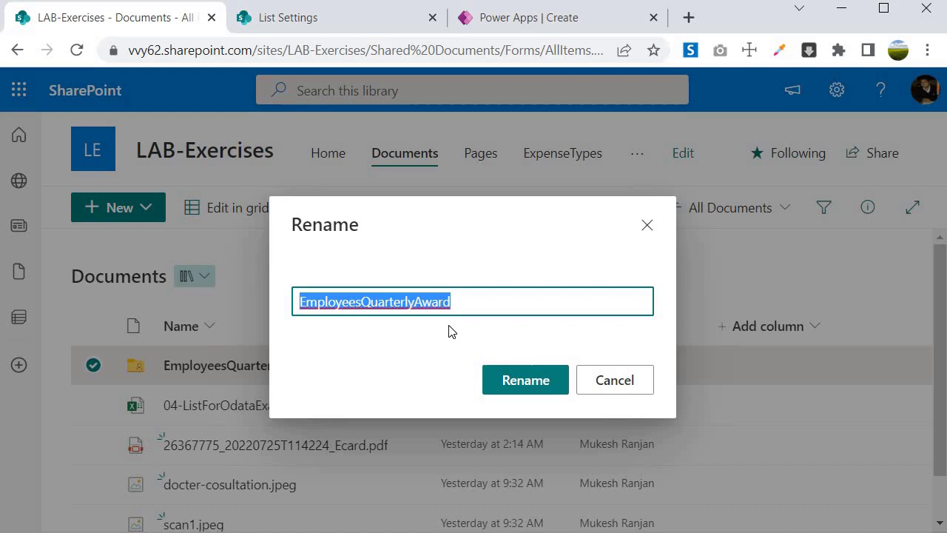
click(619, 380)
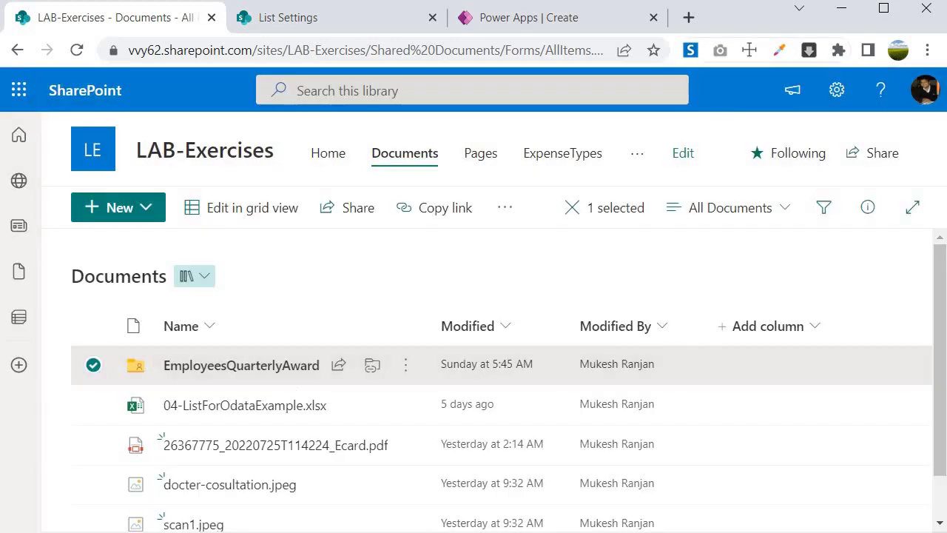
key(alt+Tab)
click(526, 371)
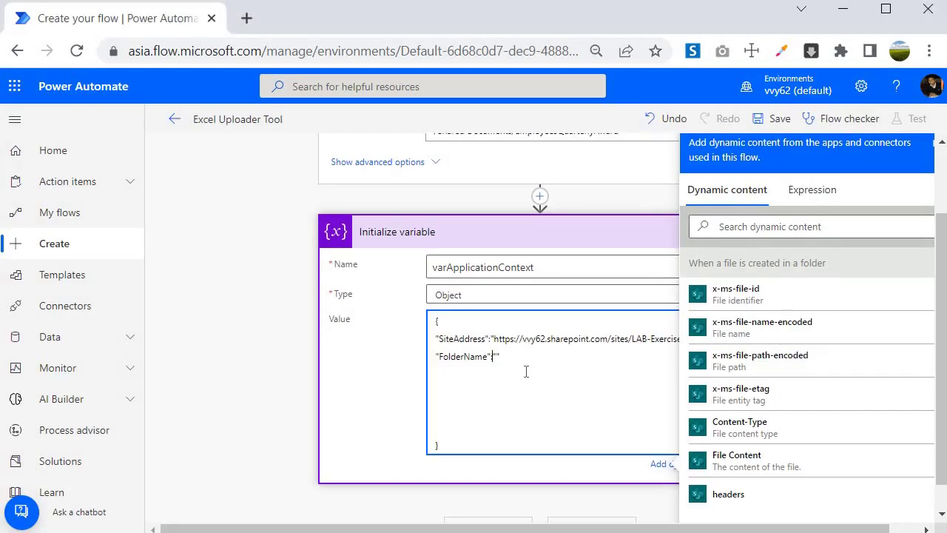
key(ctrl+v)
text(,)
key(Return)
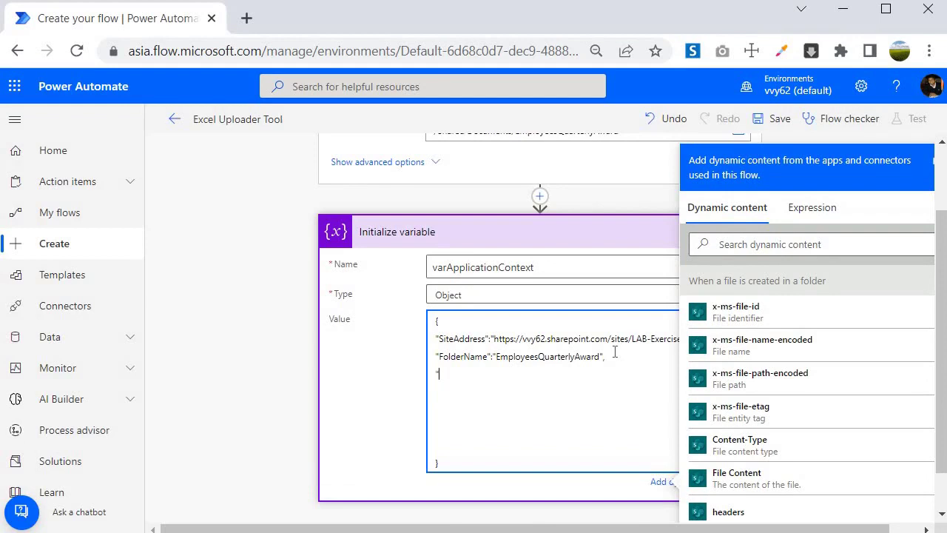
Step: Add a key for the destination list name below FolderName, and select the EmployeesQuarterlyAward name in the SharePoint list settings
text("DestinationListN)
key(alt+Tab)
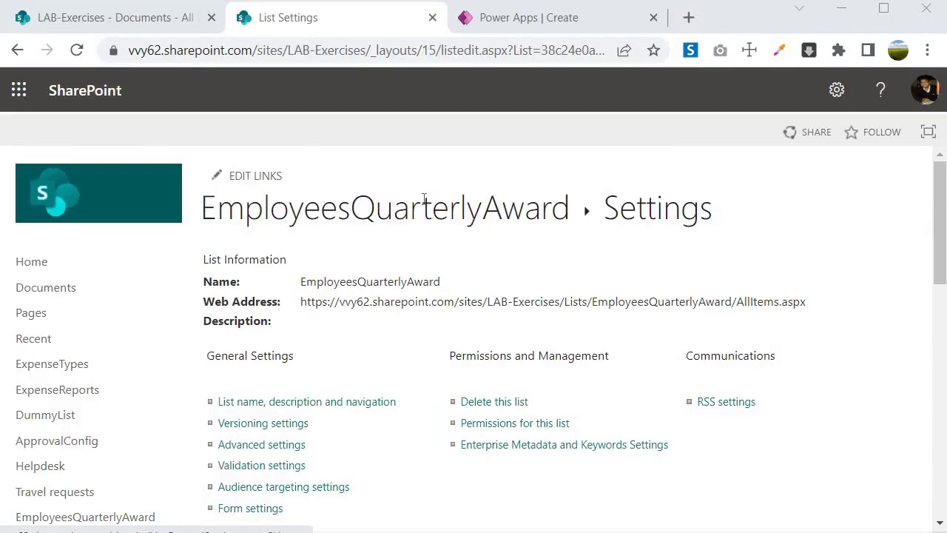
drag(201, 209, 449, 208)
drag(599, 219, 585, 213)
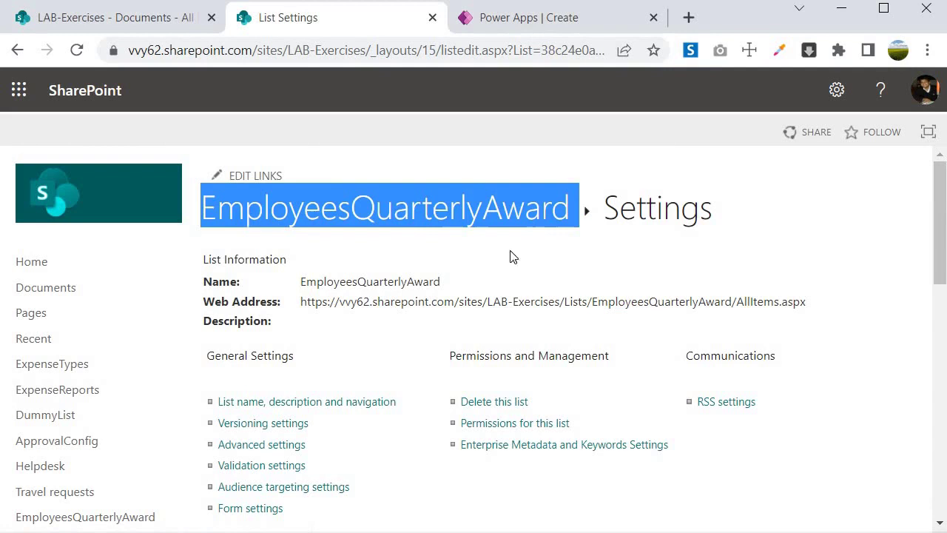
Step: Examine the columns and their types in the EmployeesQuarterlyAward list settings
scroll(370, 333, down, 5)
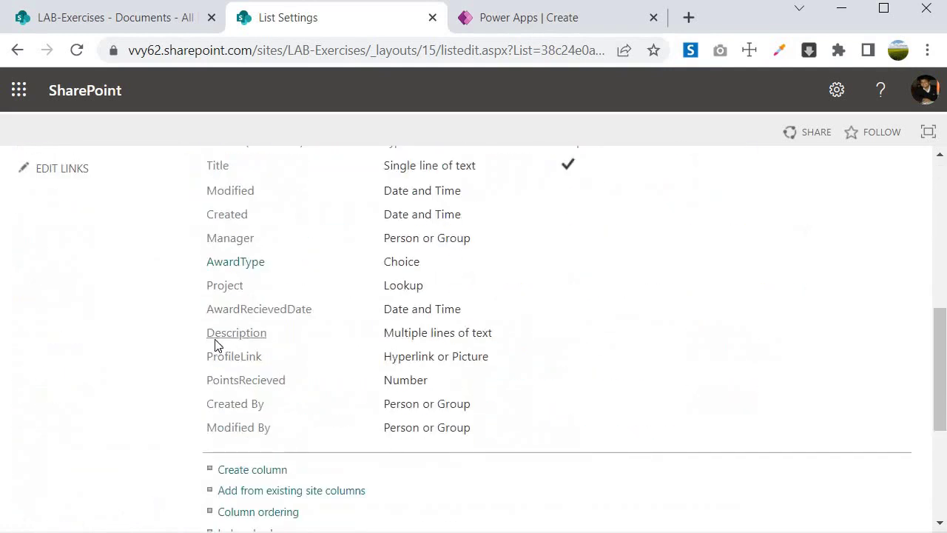
scroll(192, 326, up, 1)
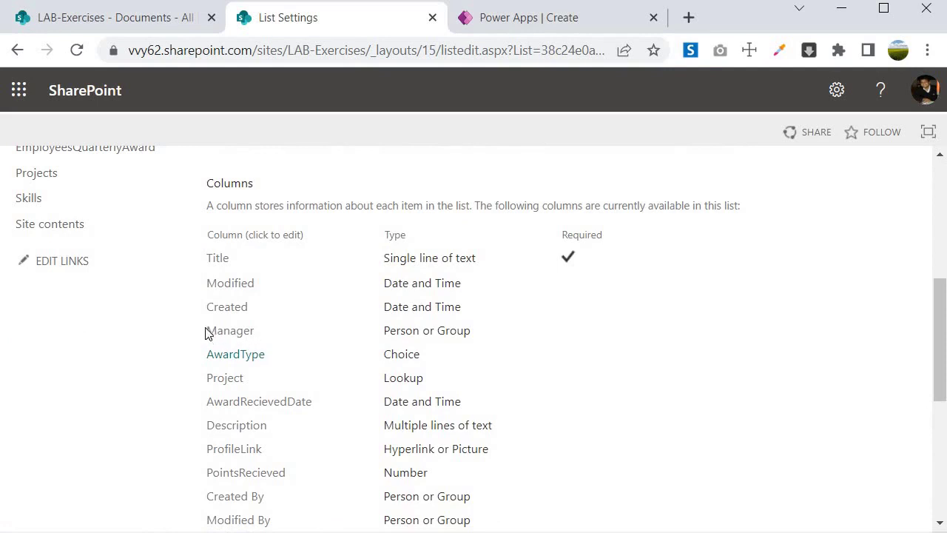
scroll(190, 310, down, 1)
drag(198, 239, 649, 358)
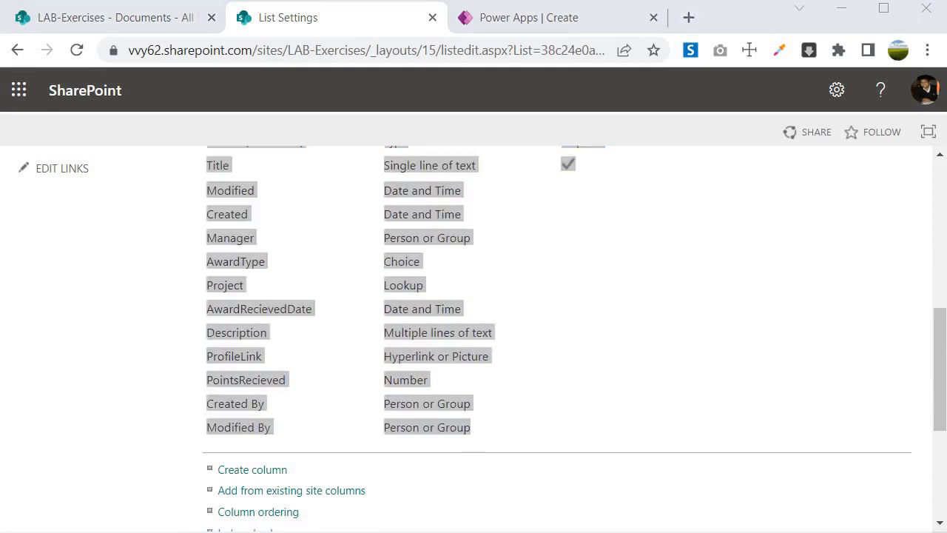
click(116, 388)
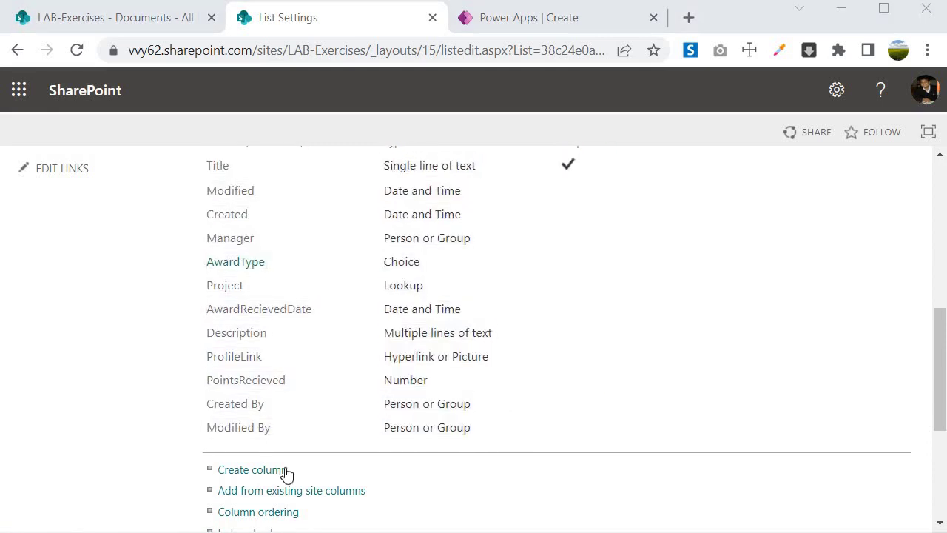
Step: Open the form for creating a column in the EmployeesQuarterlyAward list and review the available column types
click(255, 470)
scroll(125, 326, up, 1)
scroll(120, 332, down, 2)
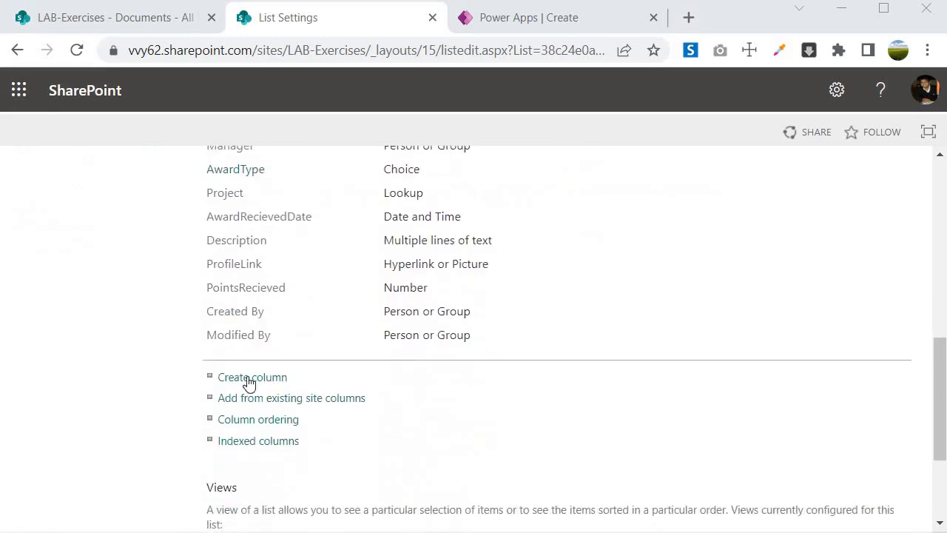
click(250, 378)
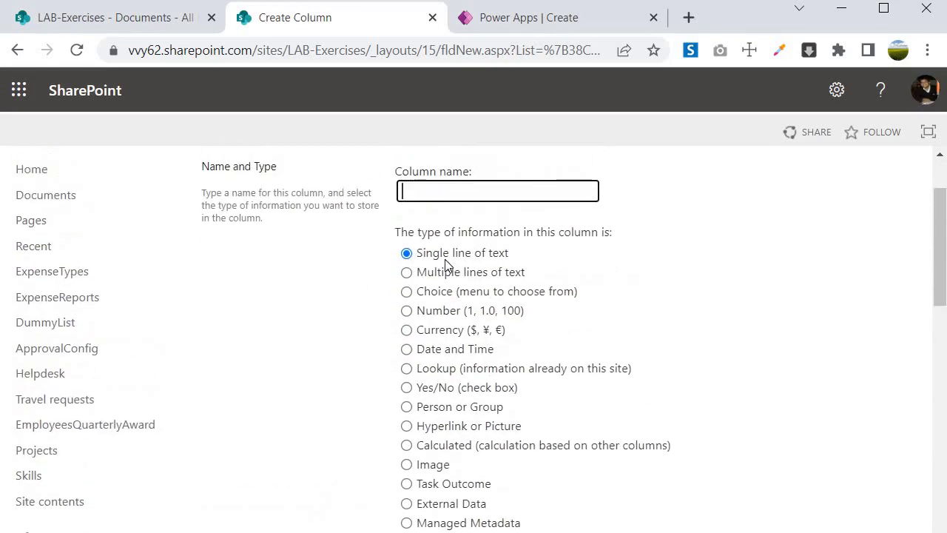
scroll(447, 263, down, 6)
scroll(346, 323, up, 5)
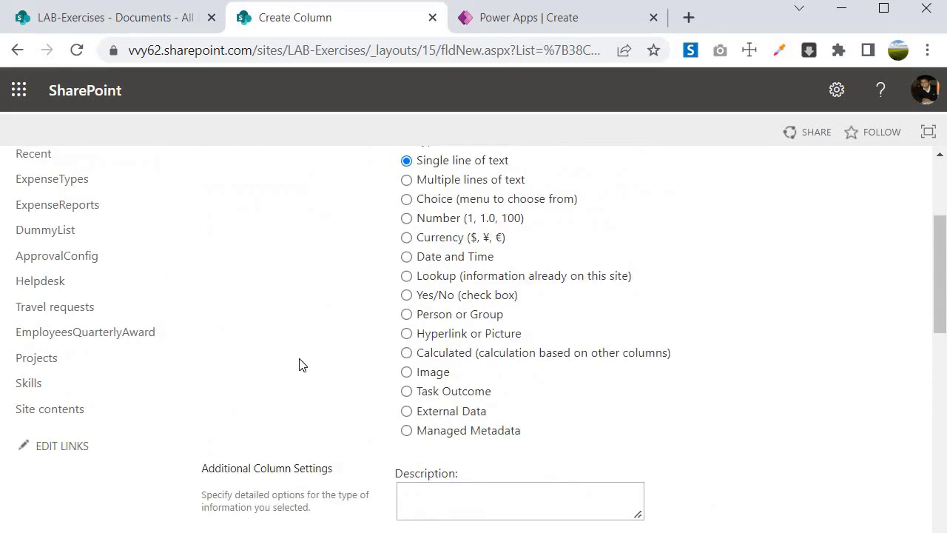
Step: Open the EmployeesQuarterlyAward list from the LAB-Exercises site contents and look through its columns
scroll(276, 319, up, 1)
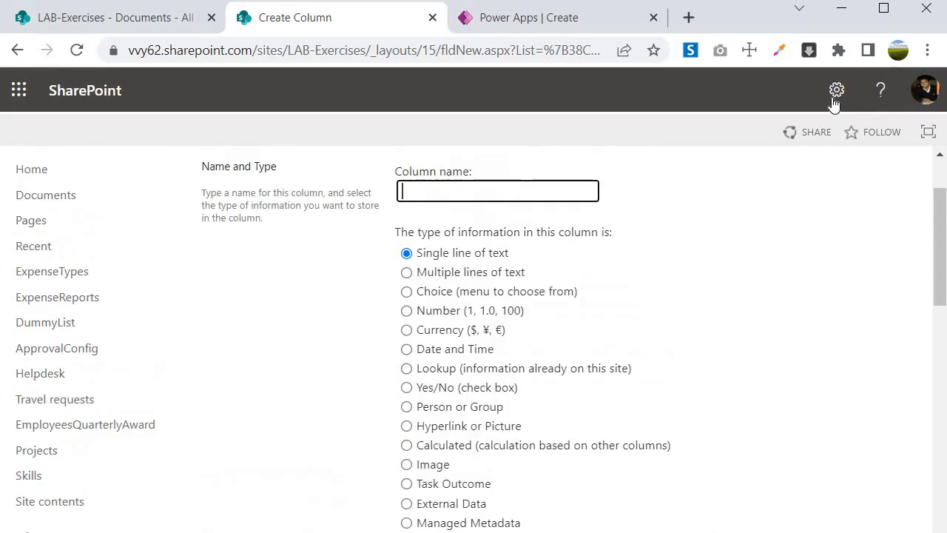
click(835, 99)
click(729, 263)
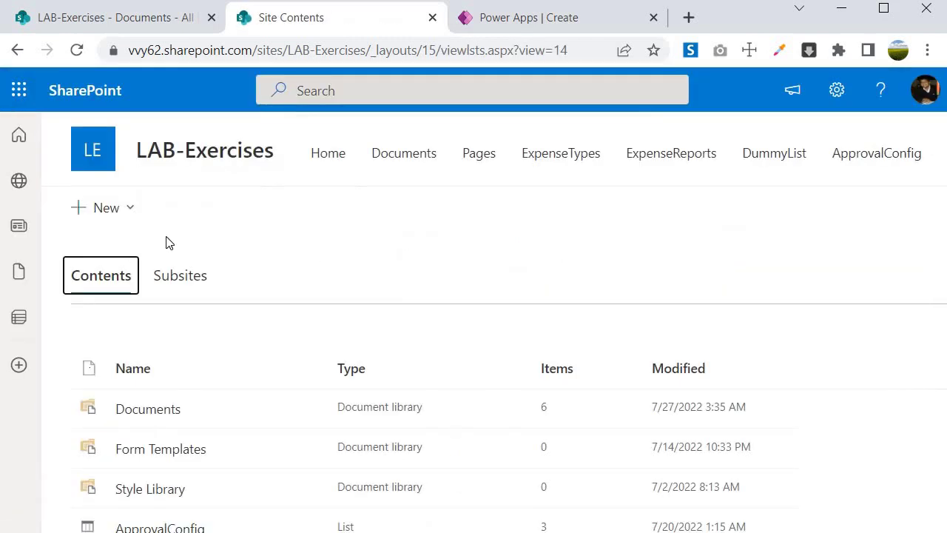
scroll(204, 344, down, 5)
scroll(148, 381, up, 3)
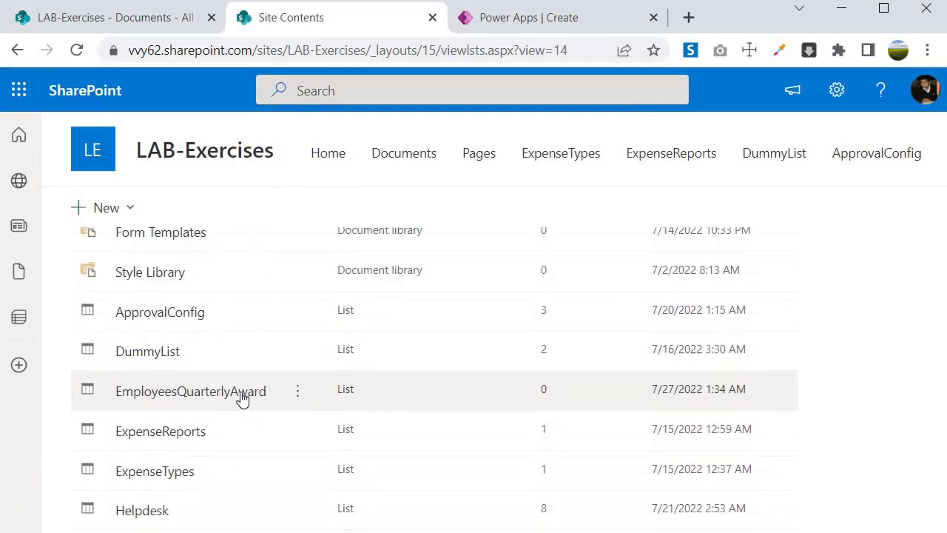
click(219, 428)
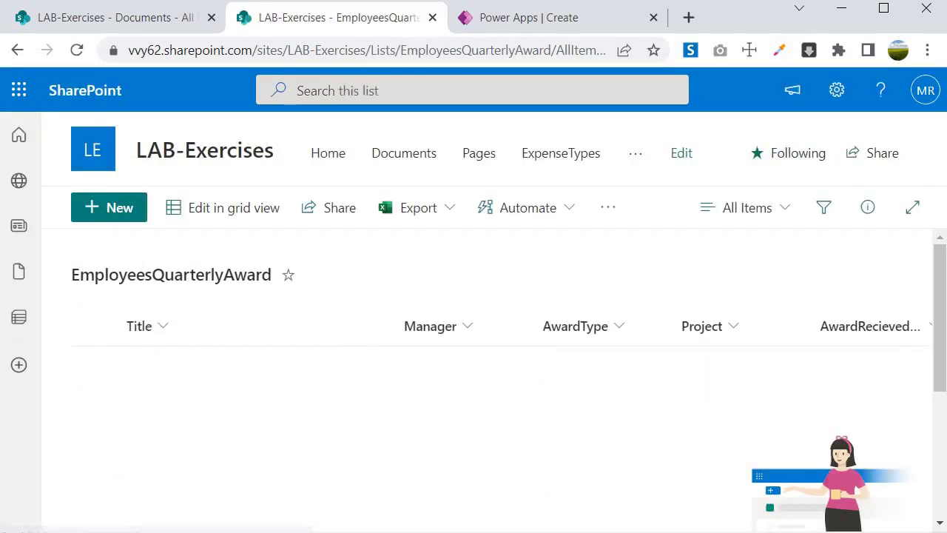
scroll(740, 370, right, 10)
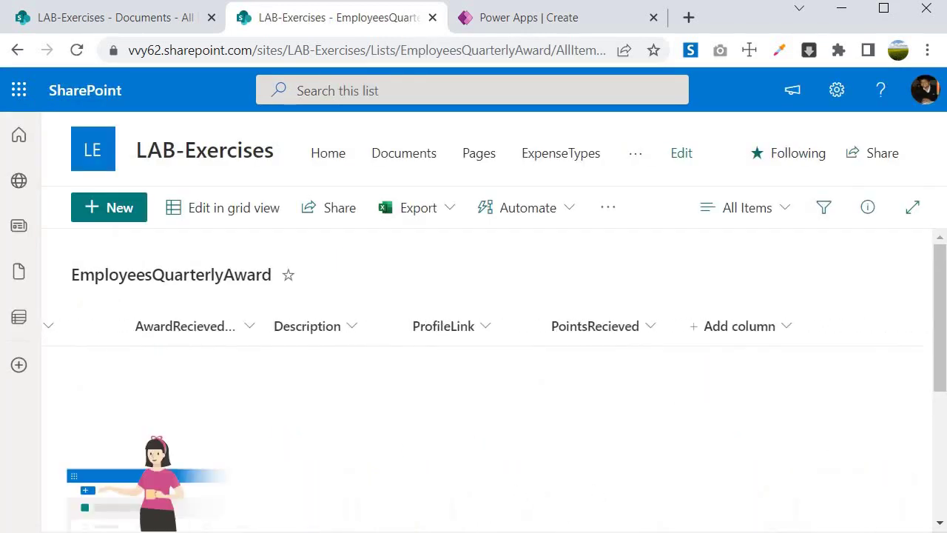
Step: Review the column types offered for the EmployeesQuarterlyAward list and the single-line-of-text column form, then cancel it
click(771, 325)
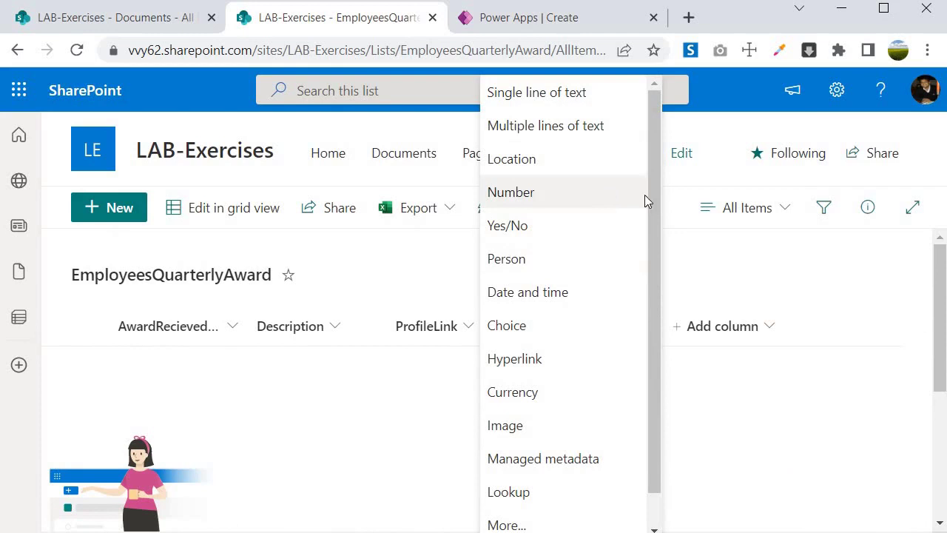
click(568, 96)
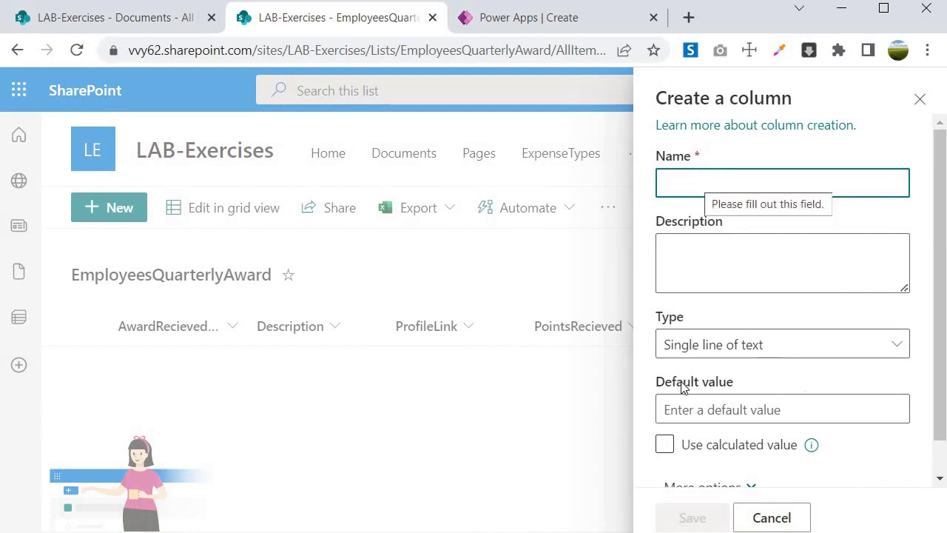
scroll(851, 414, down, 1)
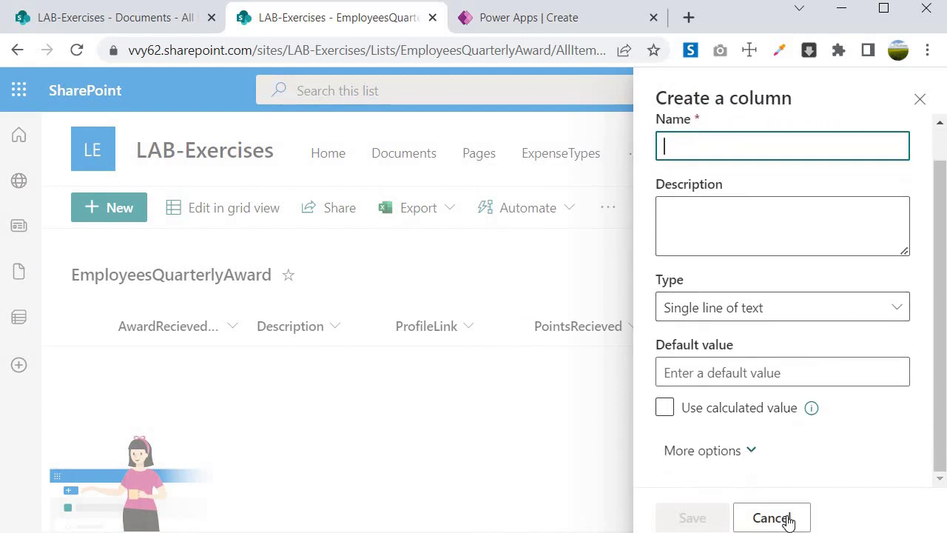
click(785, 519)
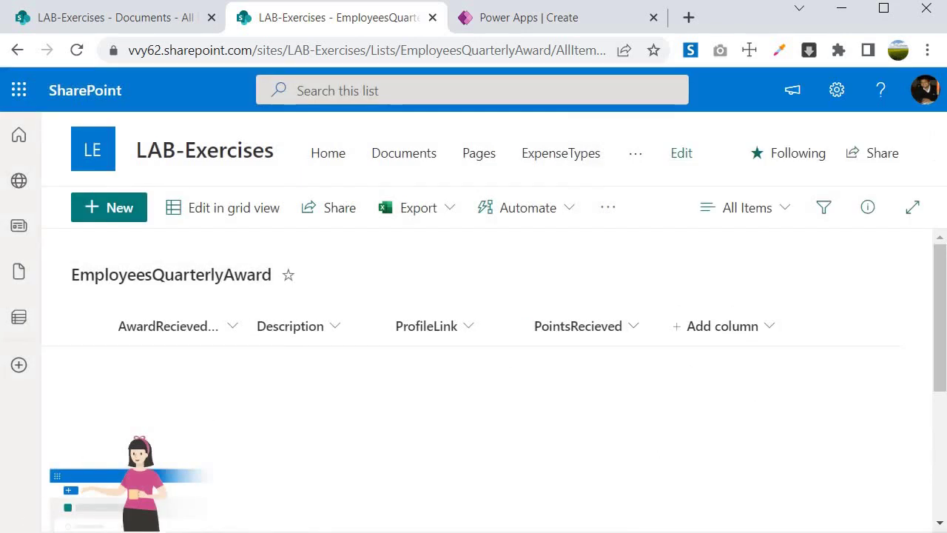
Step: Switch back to Power Automate and set the DestinationListName value to "EmployeesQuarterlyAward", followed by a comma and new line
key(alt+Tab)
text(EmployeesQuarterlyAward")
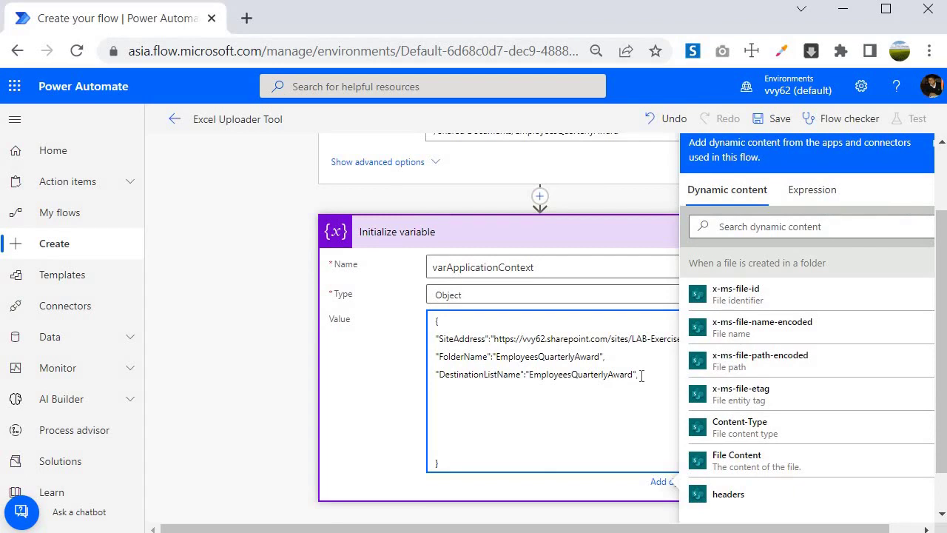
text(,)
key(Return)
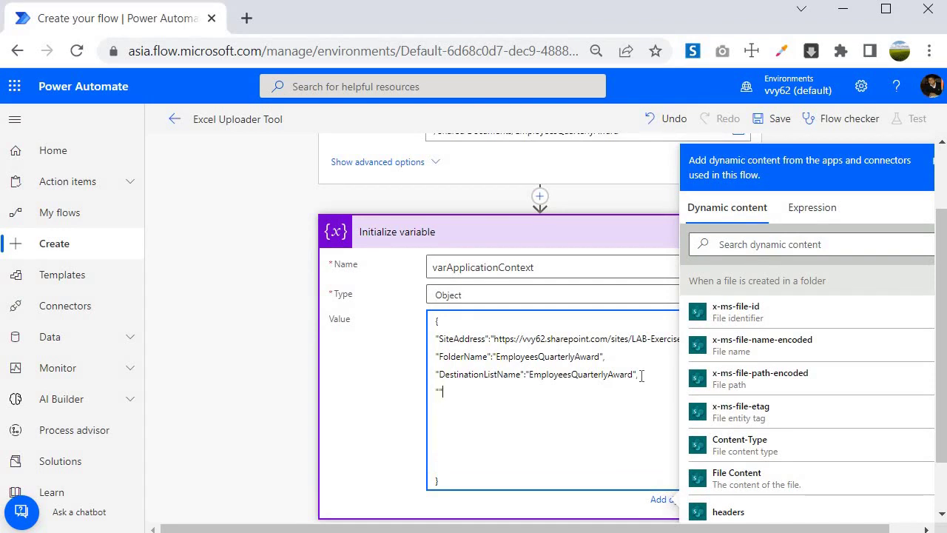
Step: Add a "FileName" key whose quoted value is the trigger's x-ms-file-name-encoded dynamic content, followed by a comma
text("FileName)
scroll(363, 244, up, 2)
scroll(730, 313, down, 3)
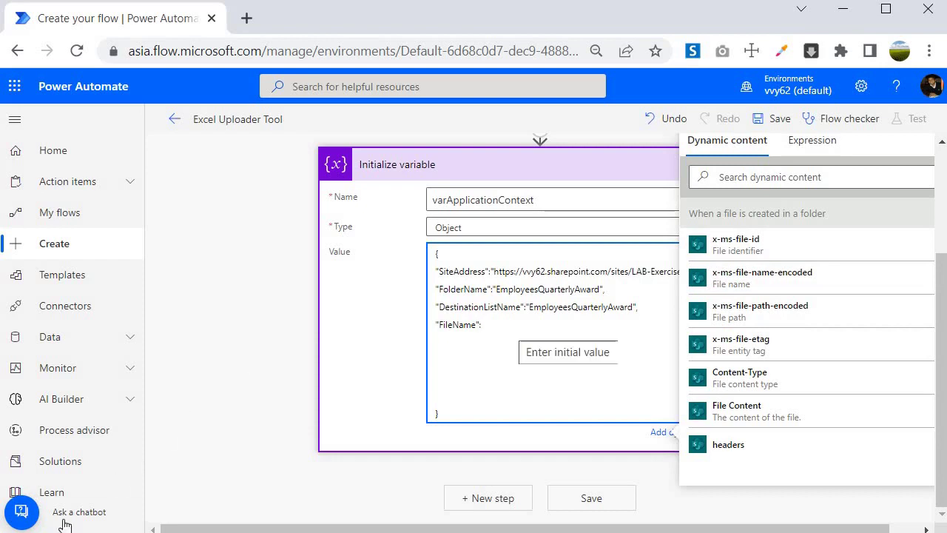
click(499, 328)
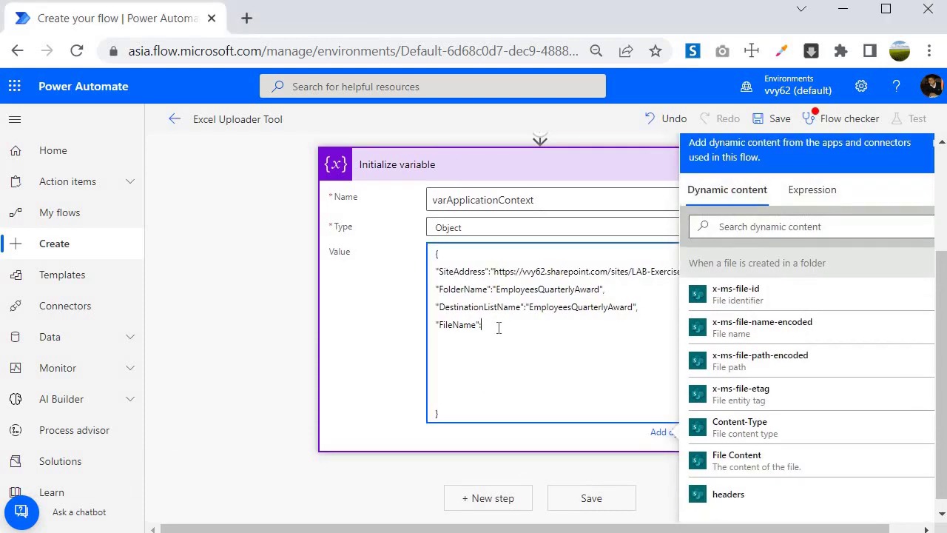
text("")
click(786, 338)
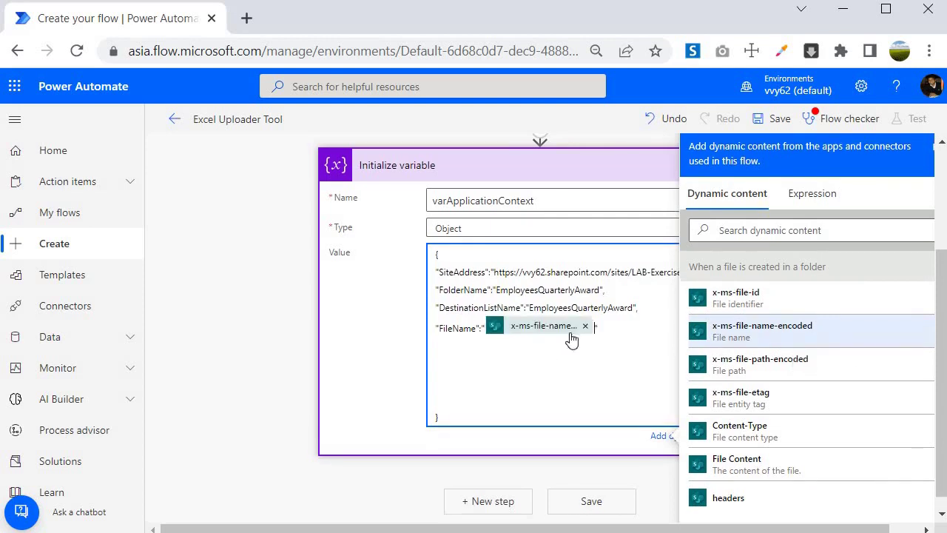
click(614, 331)
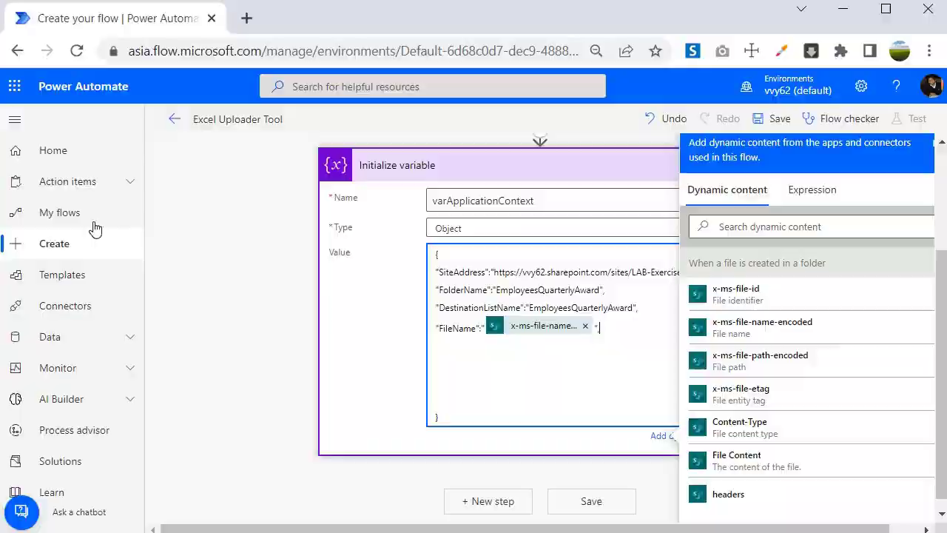
Step: Switch to EmployeeAwardData.xlsx in Excel and examine the first and last data cells that bound the table range
key(alt+Tab)
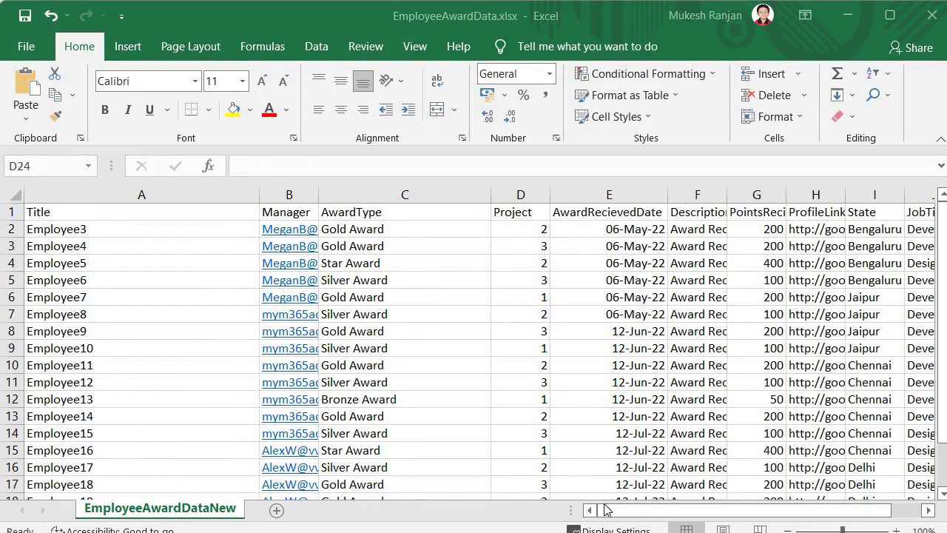
click(92, 229)
scroll(819, 432, right, 1)
scroll(819, 432, down, 4)
click(769, 313)
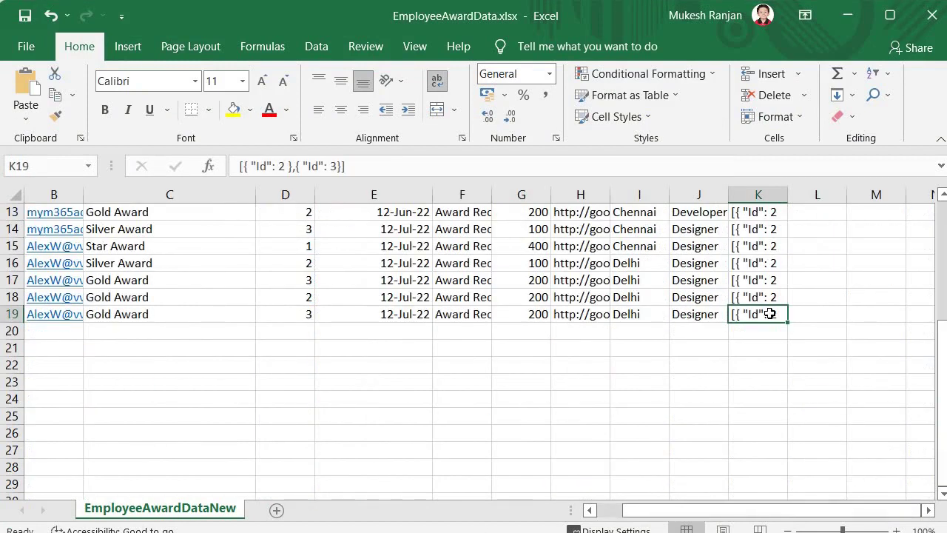
drag(735, 513, 86, 259)
scroll(35, 231, up, 4)
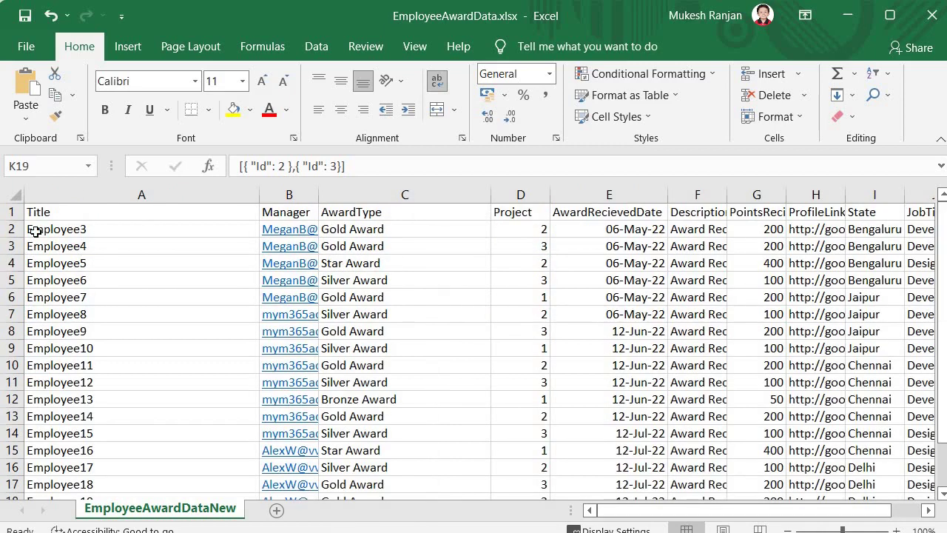
click(35, 231)
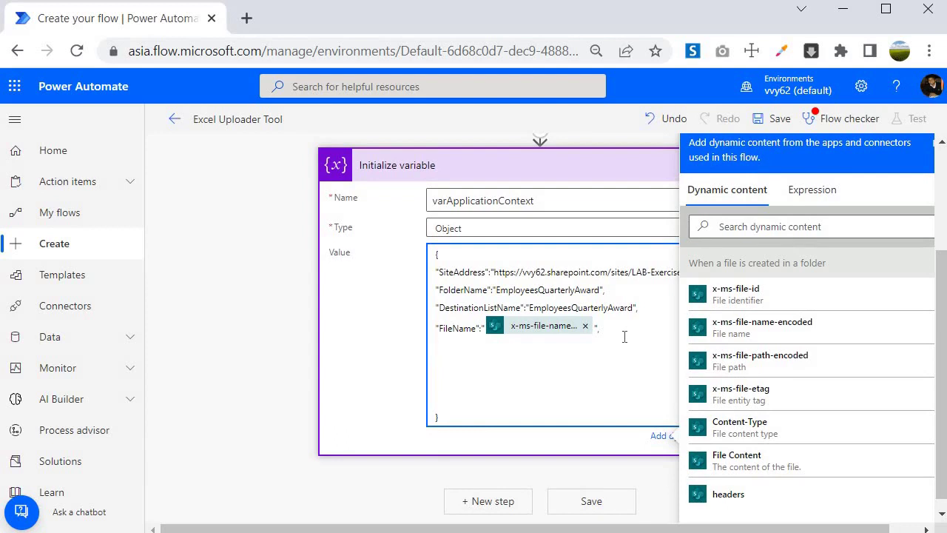
Step: Add a "TableRange" key with the value "A2:K19" to the variable's object, and collapse the variable and trigger cards
text(ableRang)
text(e":"A2:K19)
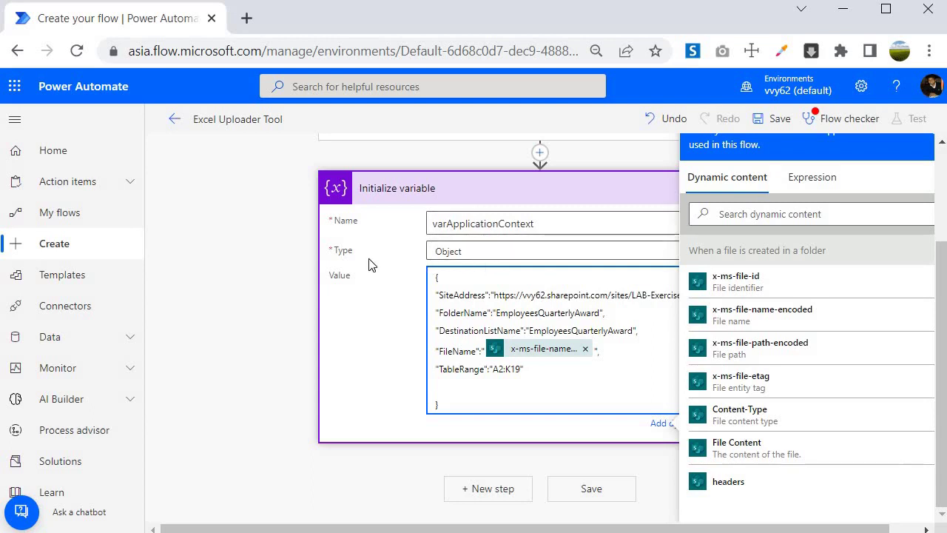
click(407, 189)
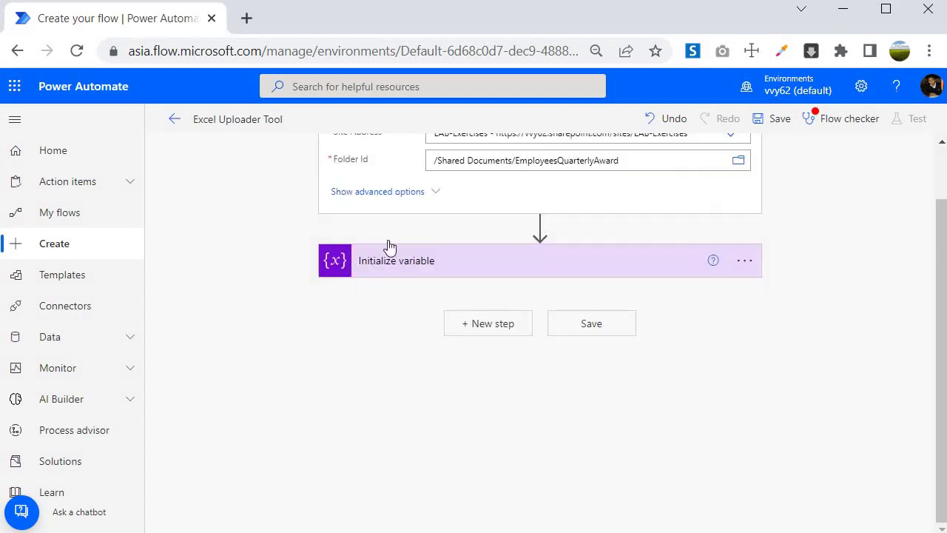
scroll(414, 207, up, 1)
click(442, 163)
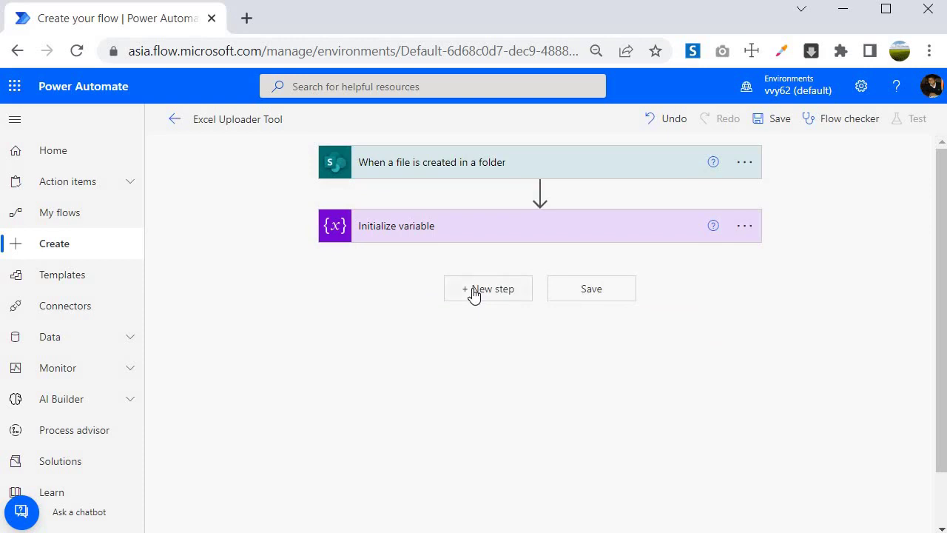
Step: Add a Scope control action below the Initialize variable step, finding it with the search term scope
click(474, 290)
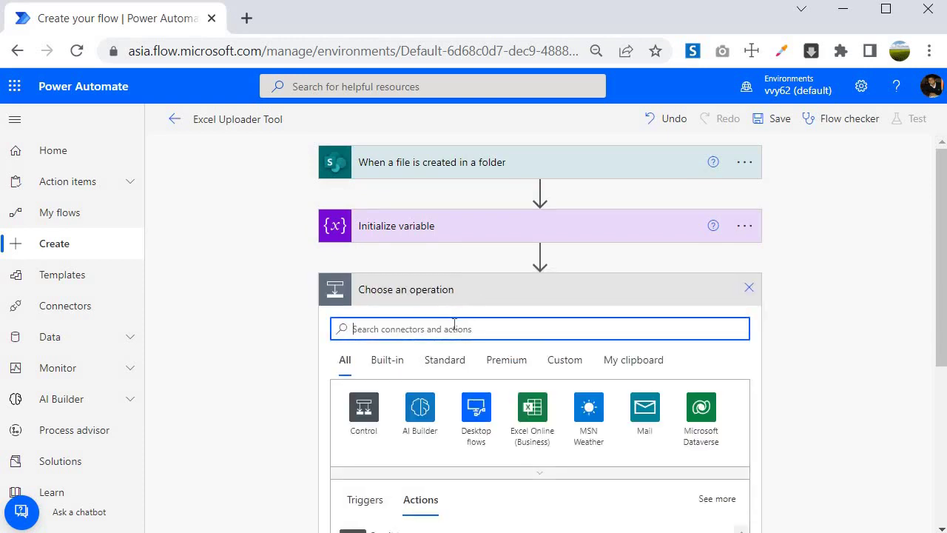
scroll(256, 329, down, 2)
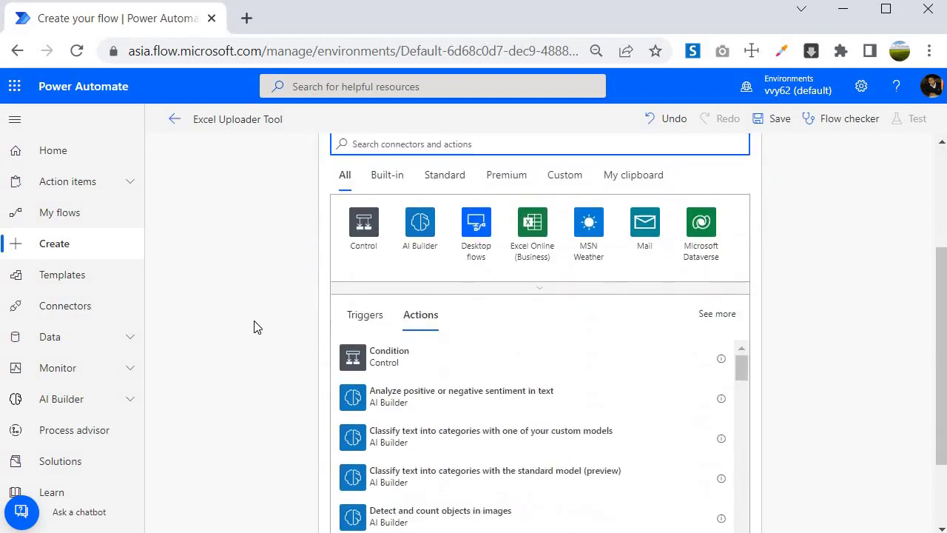
scroll(245, 323, up, 1)
text(scioe)
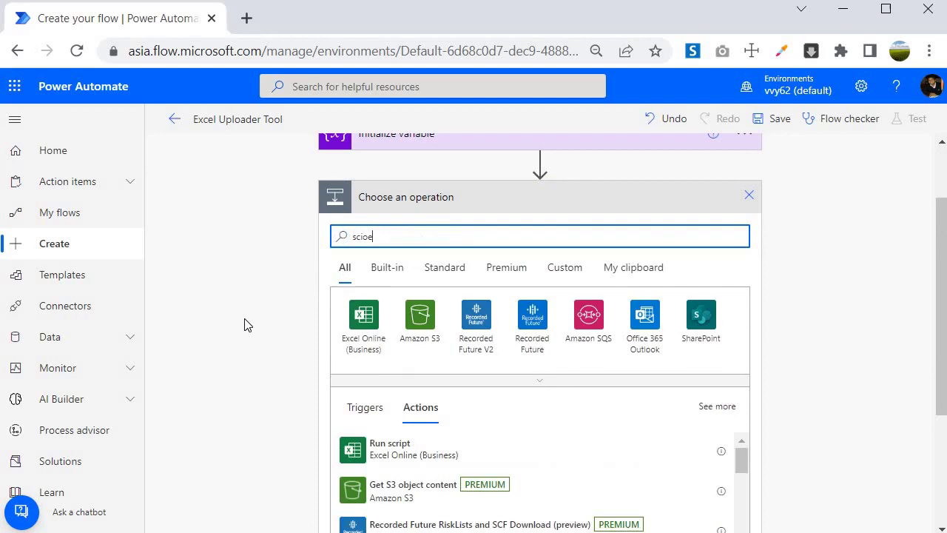
text(ope)
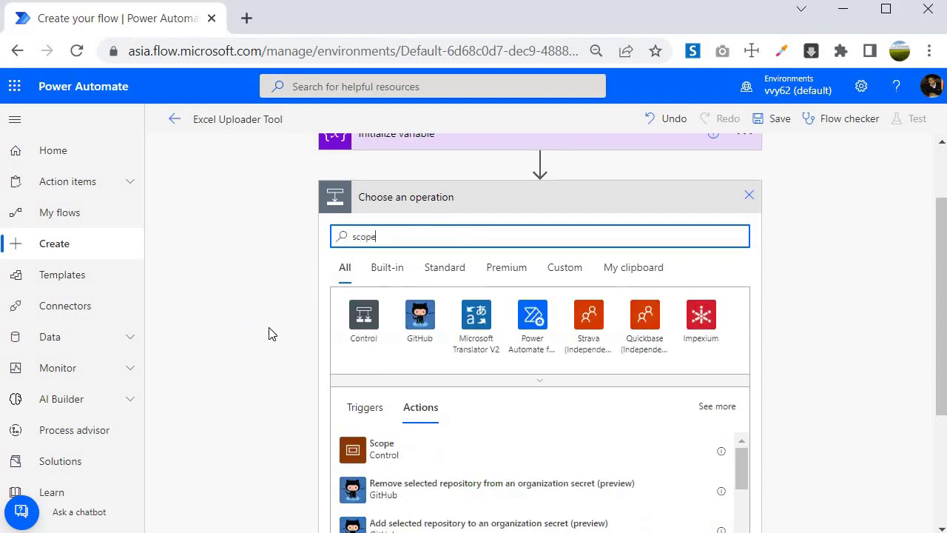
scroll(239, 268, down, 1)
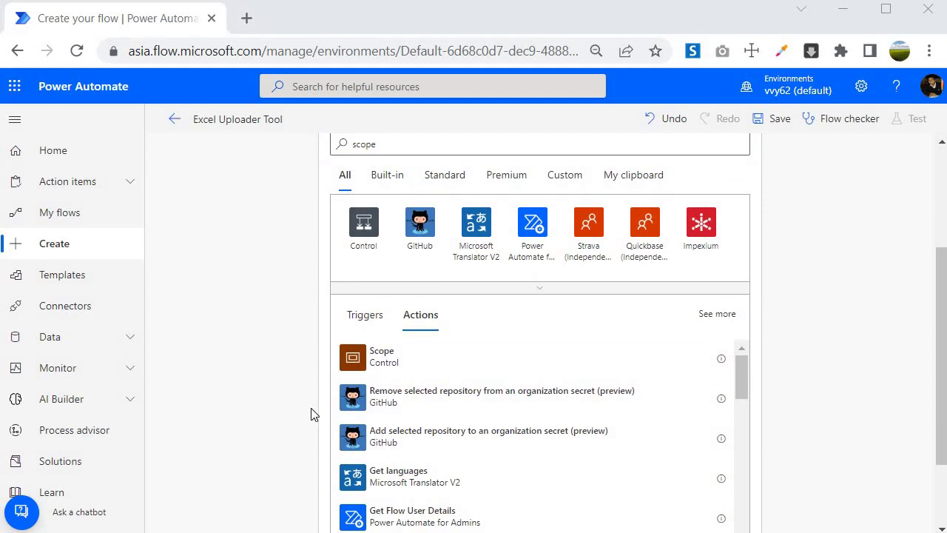
scroll(259, 418, up, 1)
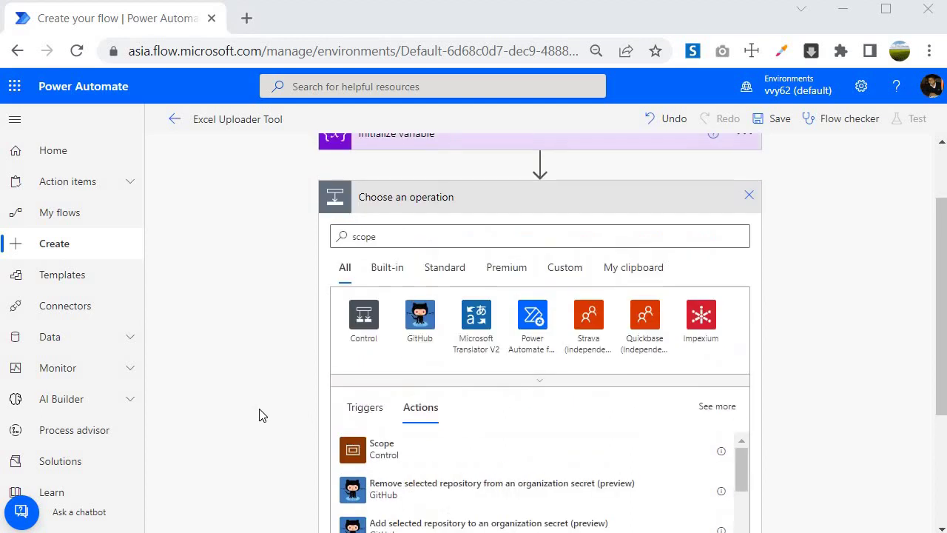
click(397, 453)
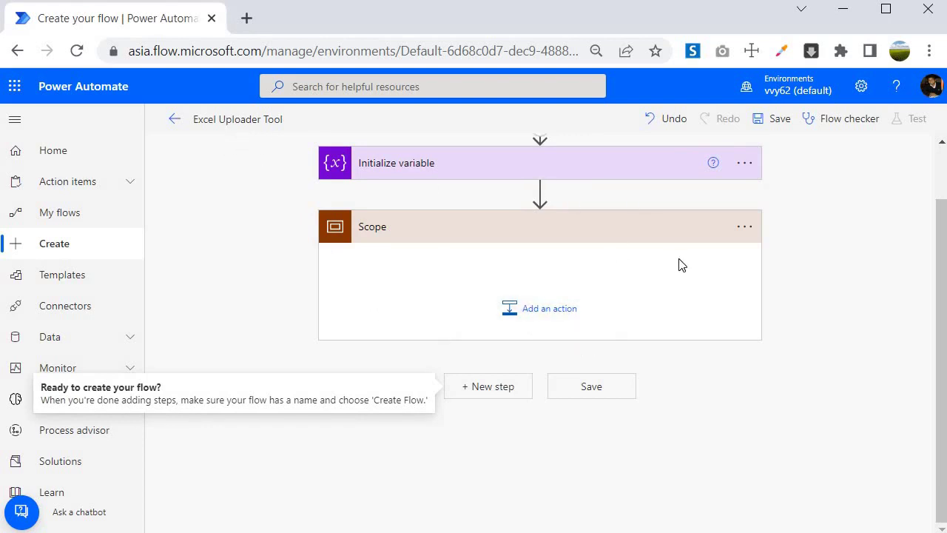
Step: Rename the scope as ApplicationLogic
click(743, 228)
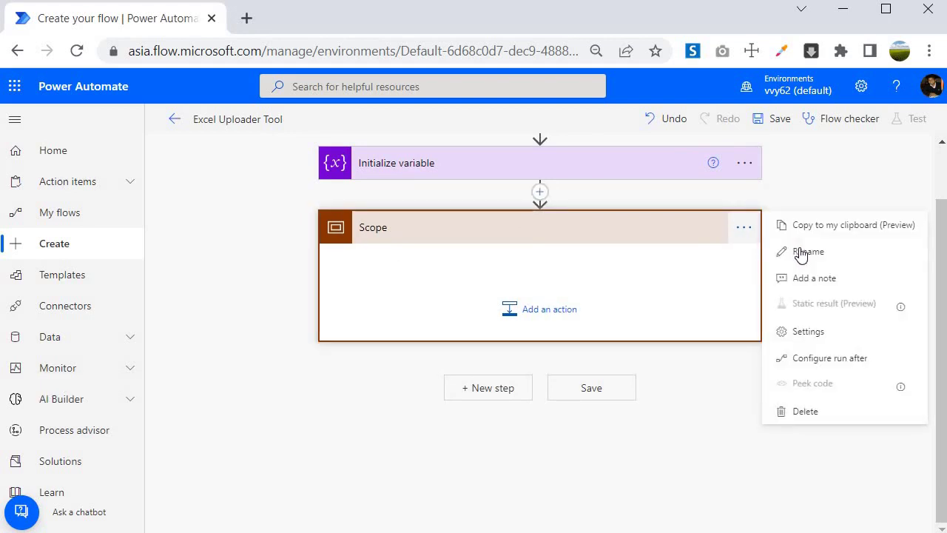
click(802, 254)
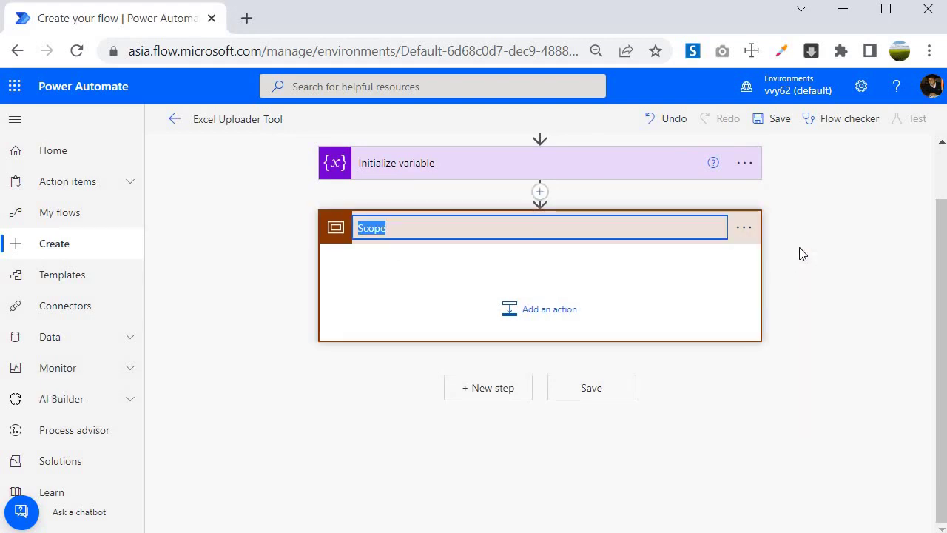
text(ApplicationLog)
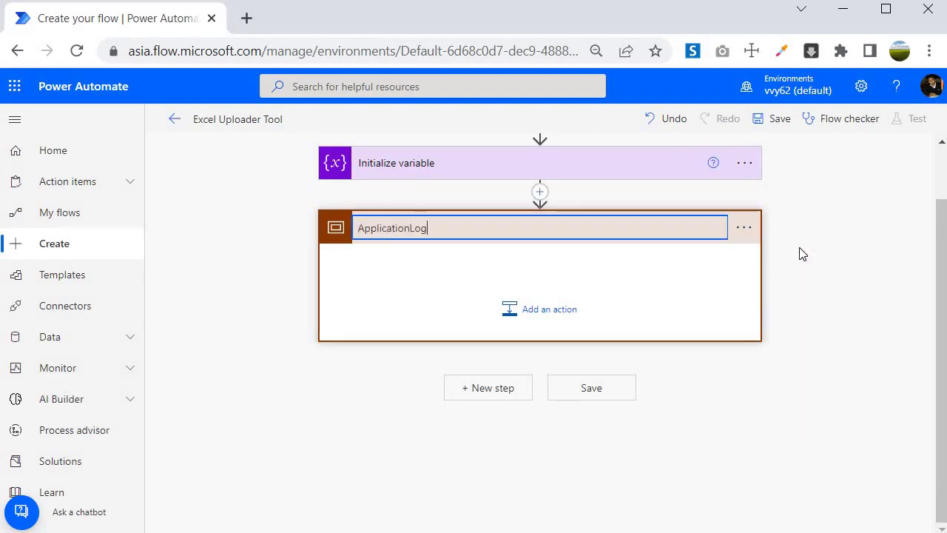
text(ic)
key(Return)
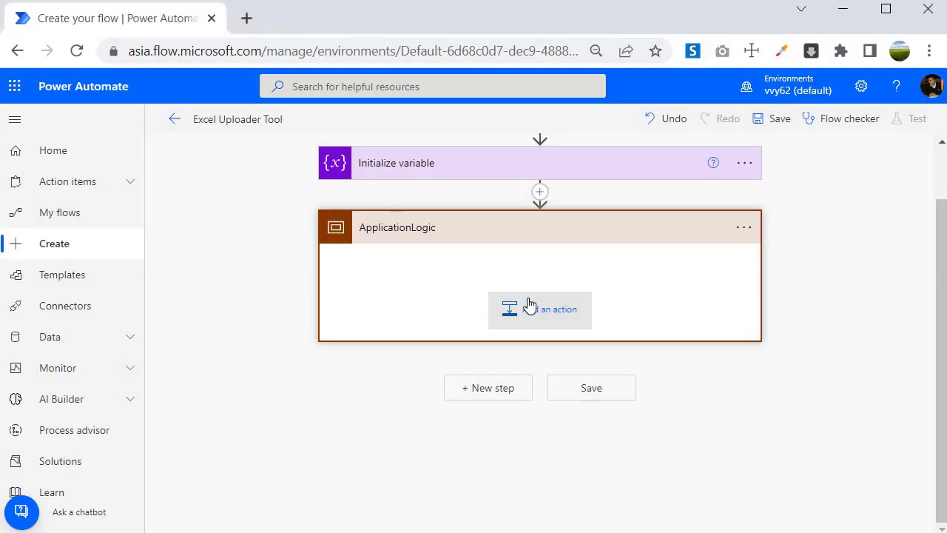
Step: Add a Send an HTTP request to SharePoint action inside the ApplicationLogic scope, finding it with the search term http
click(526, 304)
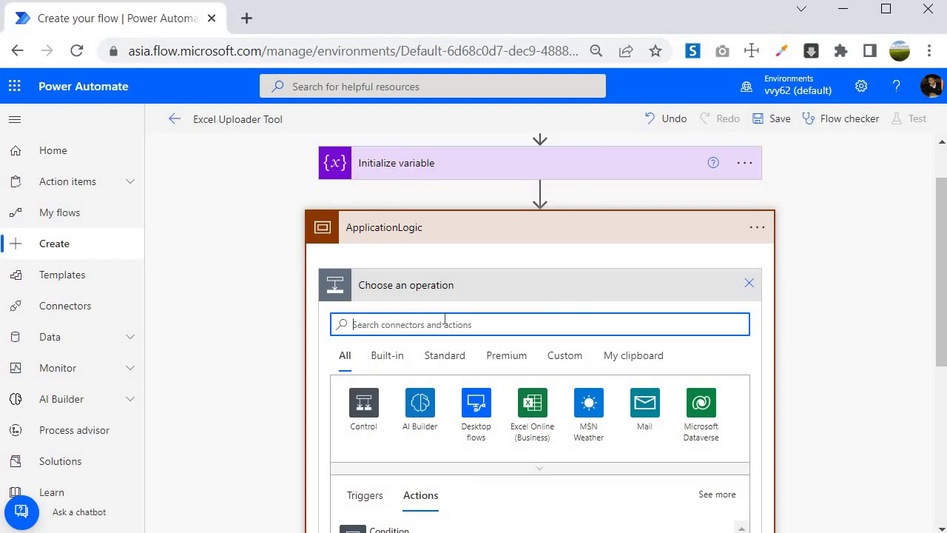
text(http)
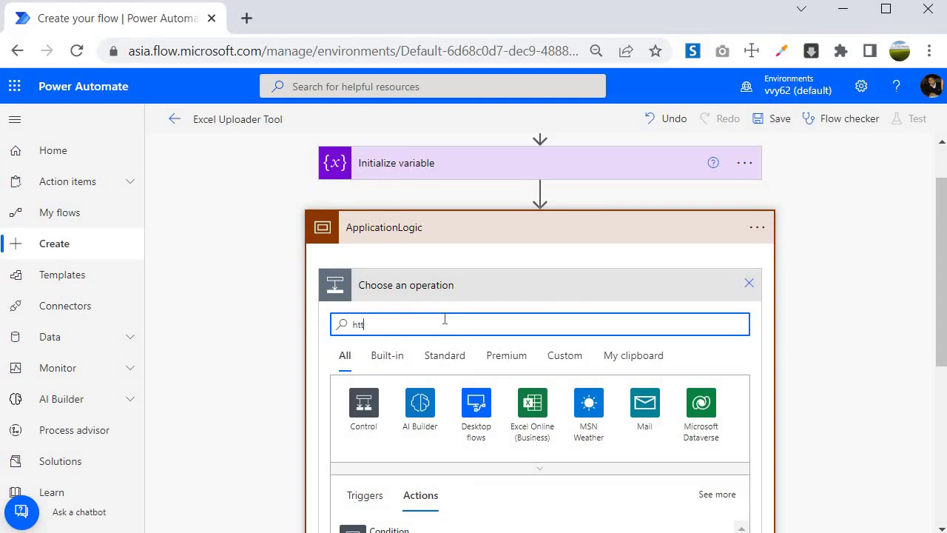
scroll(273, 298, down, 3)
scroll(341, 267, up, 1)
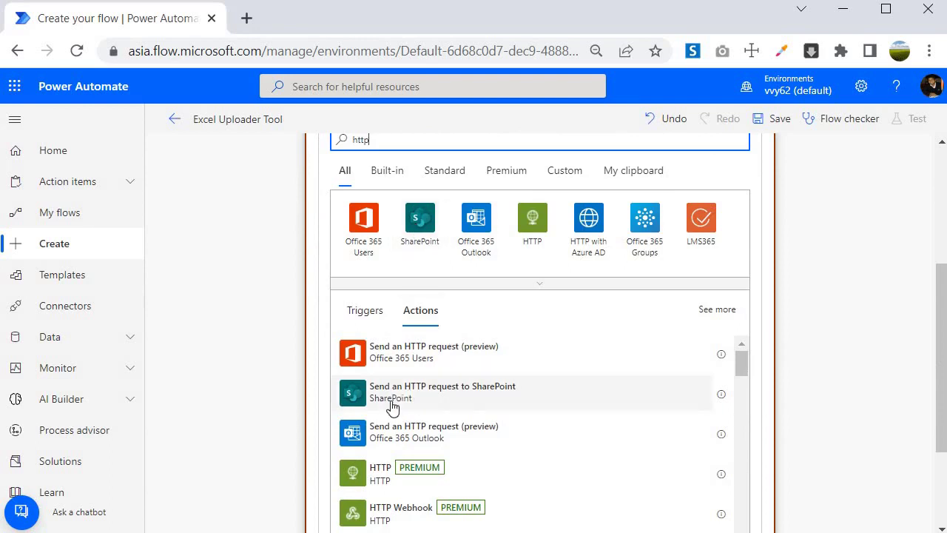
click(460, 398)
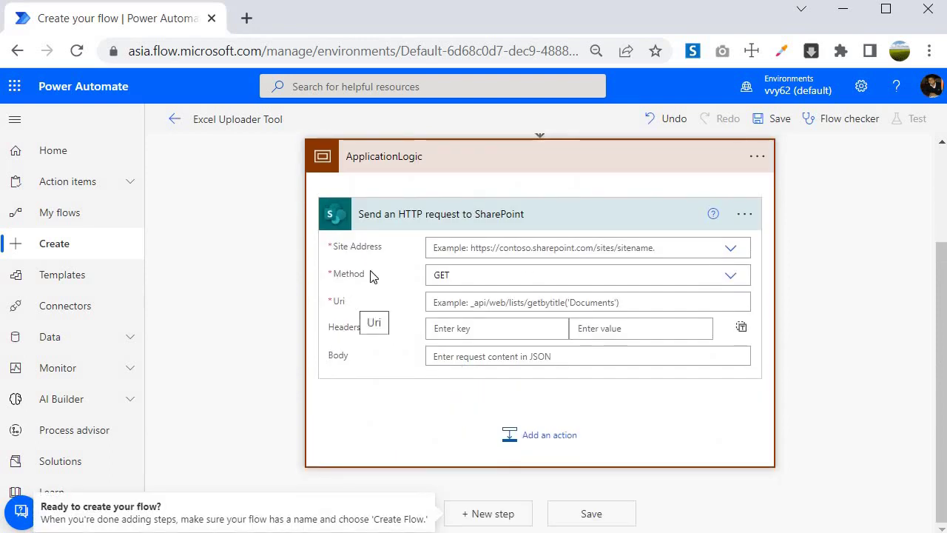
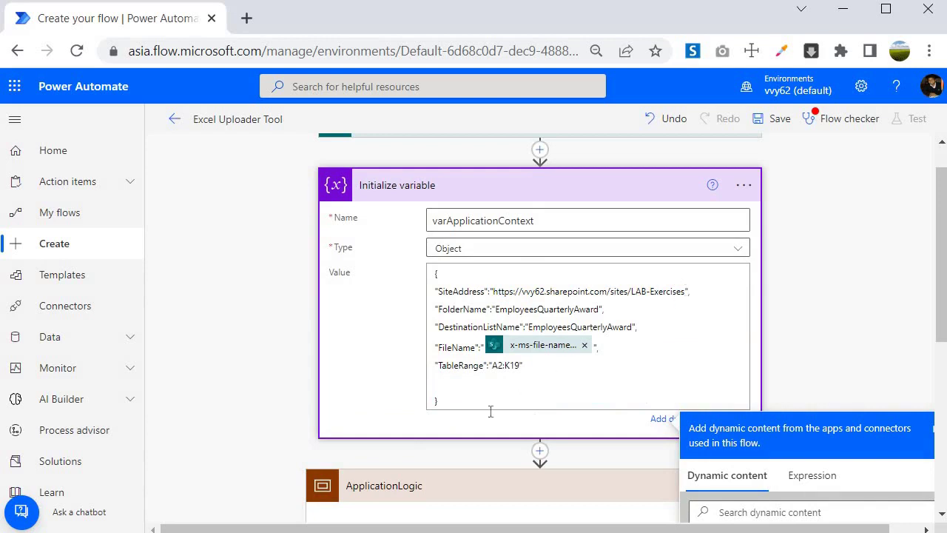
Step: Start a custom expression for the HTTP request's Site Address with variables('varApplicationContext')?
scroll(440, 384, down, 3)
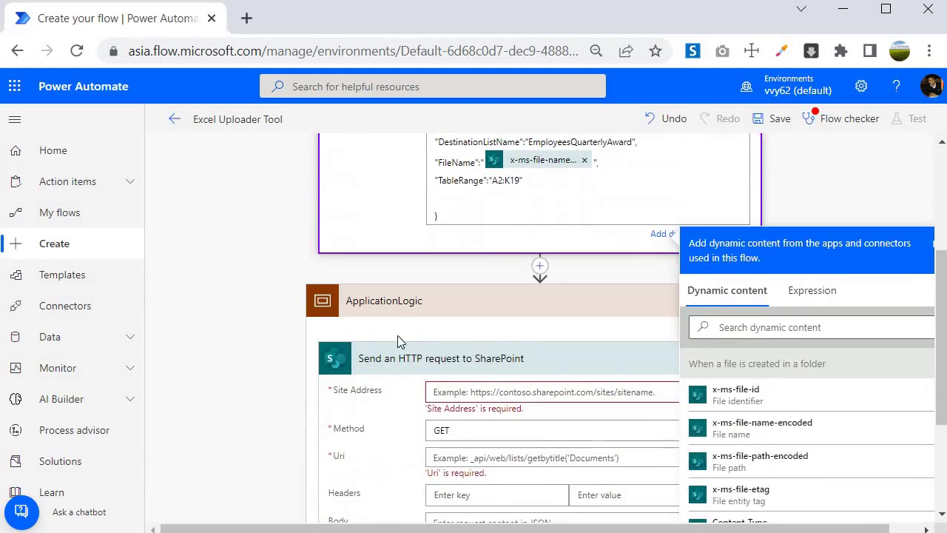
scroll(397, 339, down, 1)
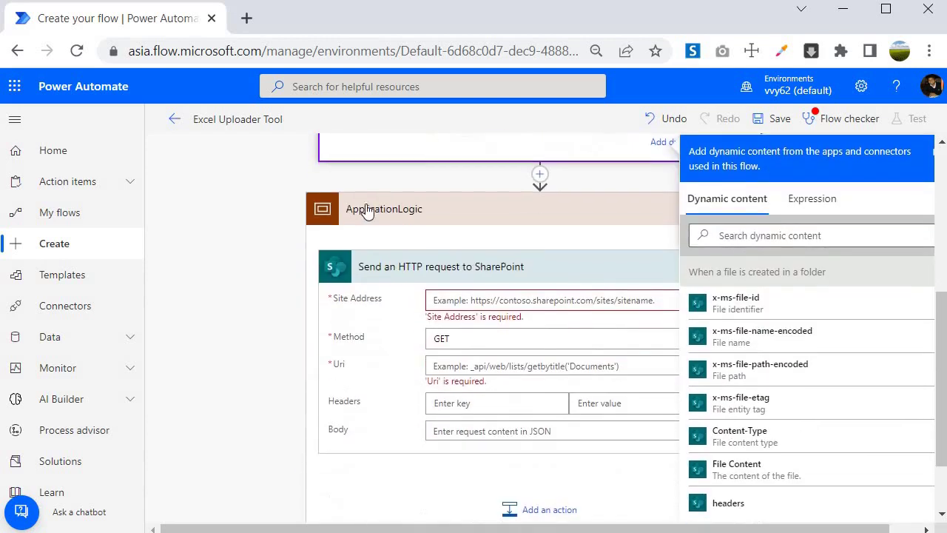
click(490, 307)
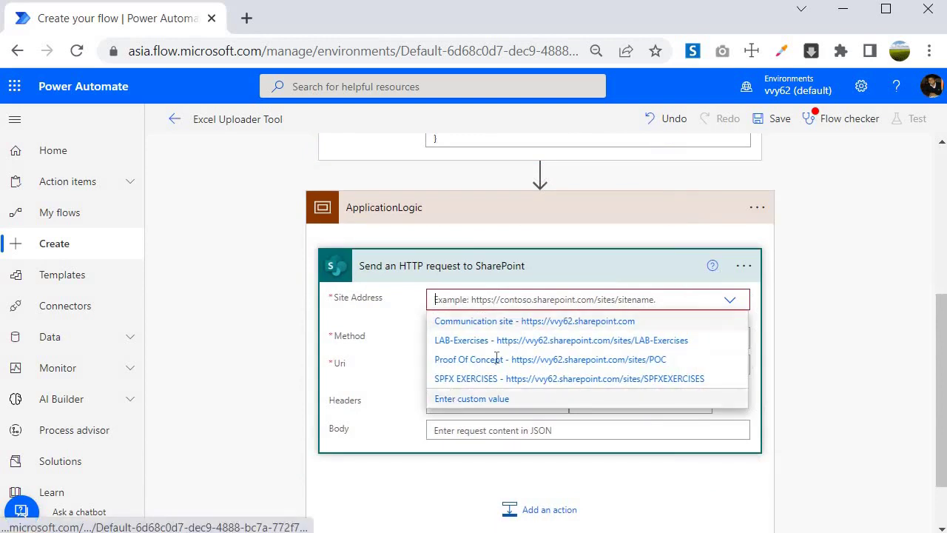
click(811, 309)
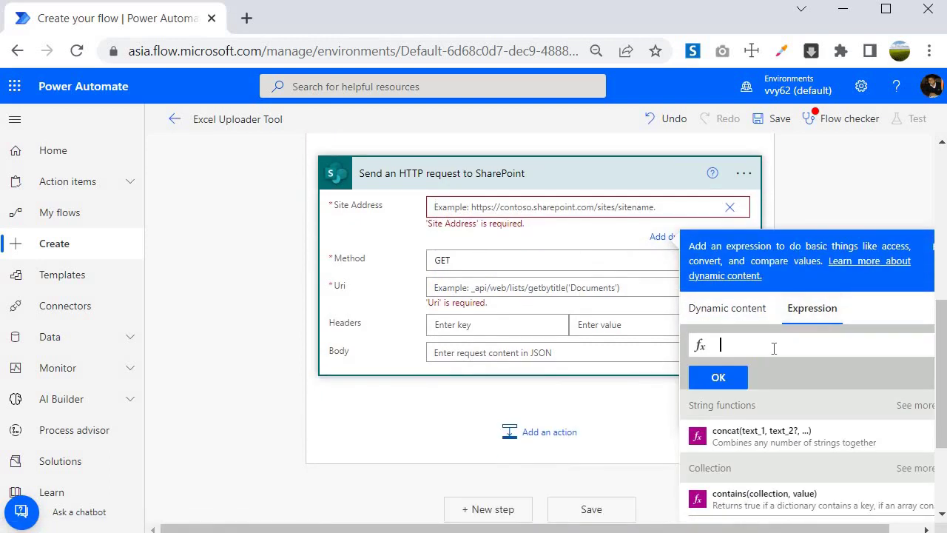
key(ctrl+minus)
click(762, 238)
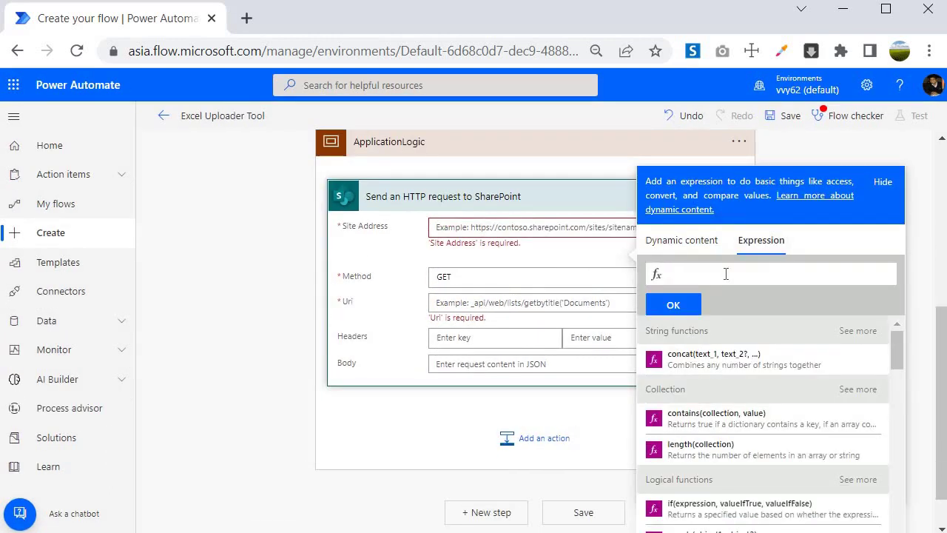
text(vari)
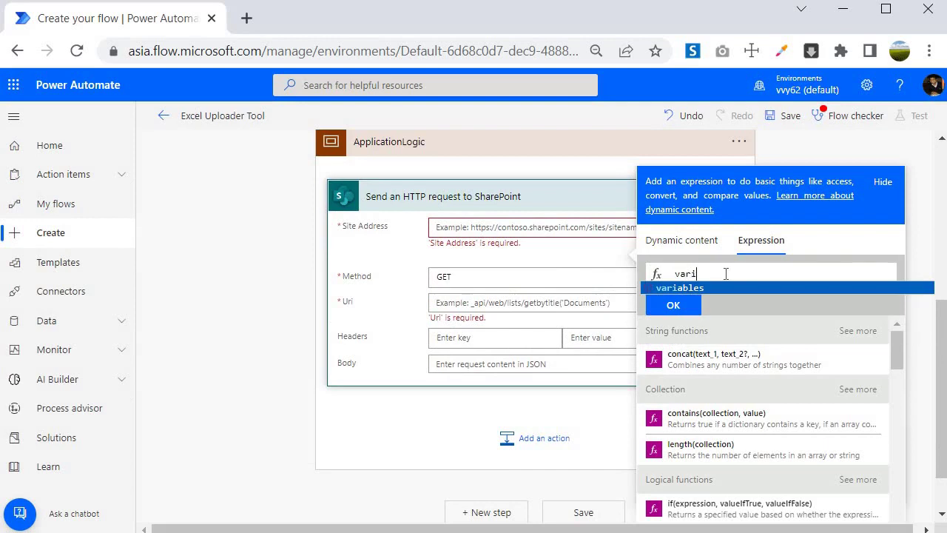
key(Tab)
text(')
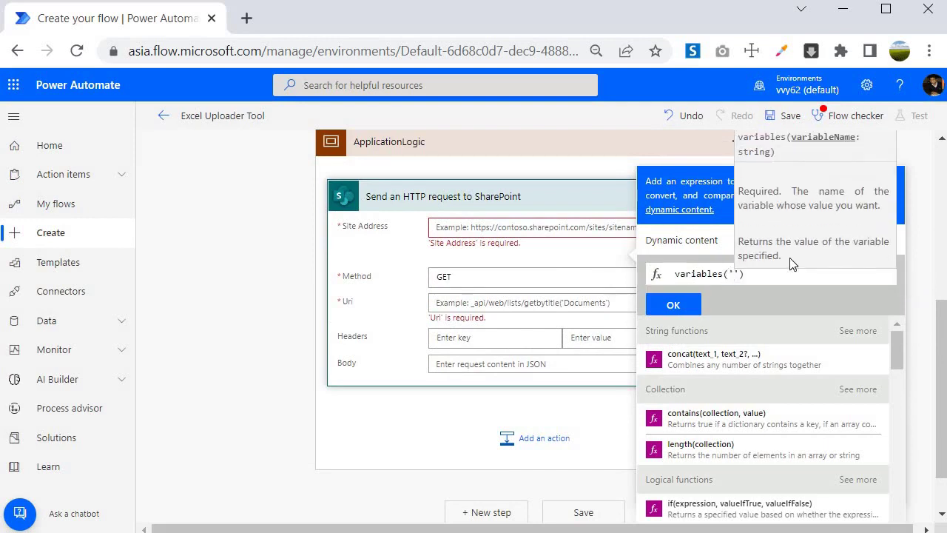
scroll(481, 318, up, 5)
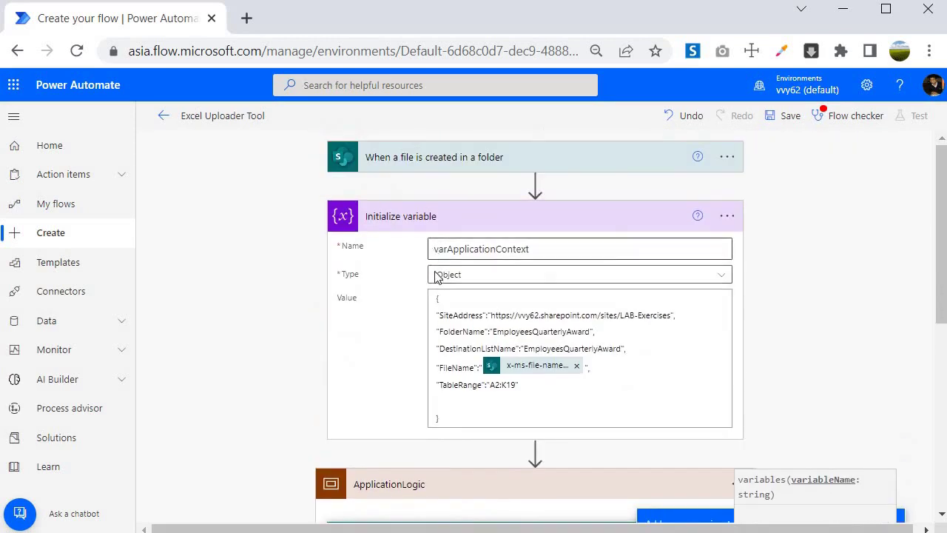
scroll(628, 311, down, 5)
text(variables('va)
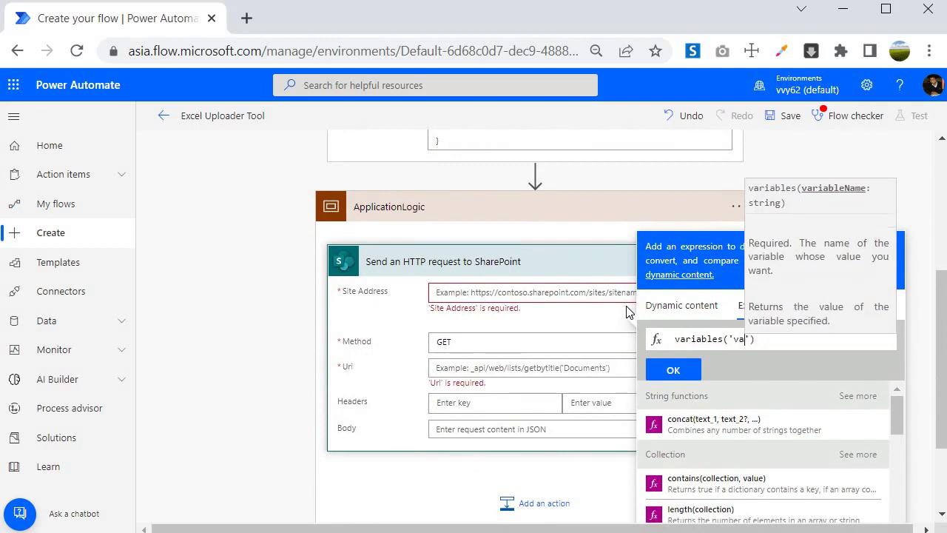
text(rApplicationContex)
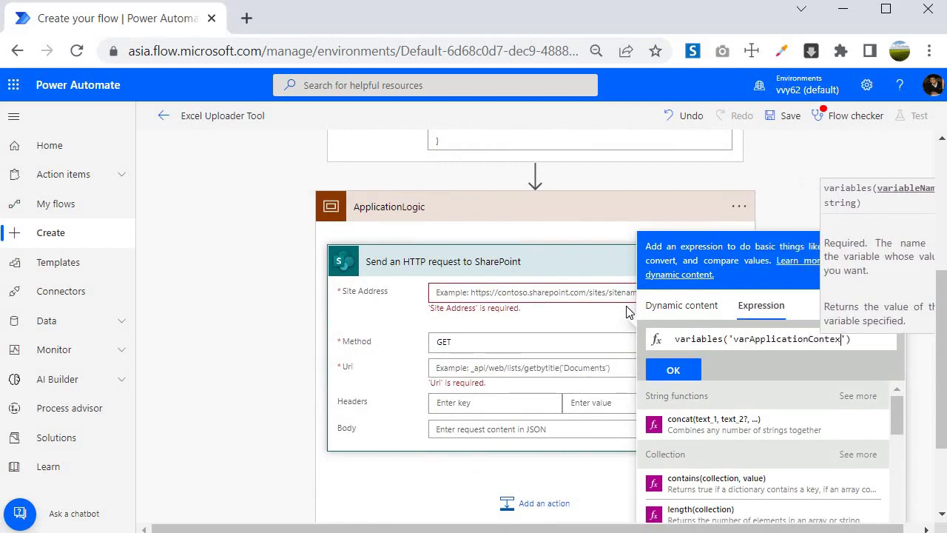
text(t')?)
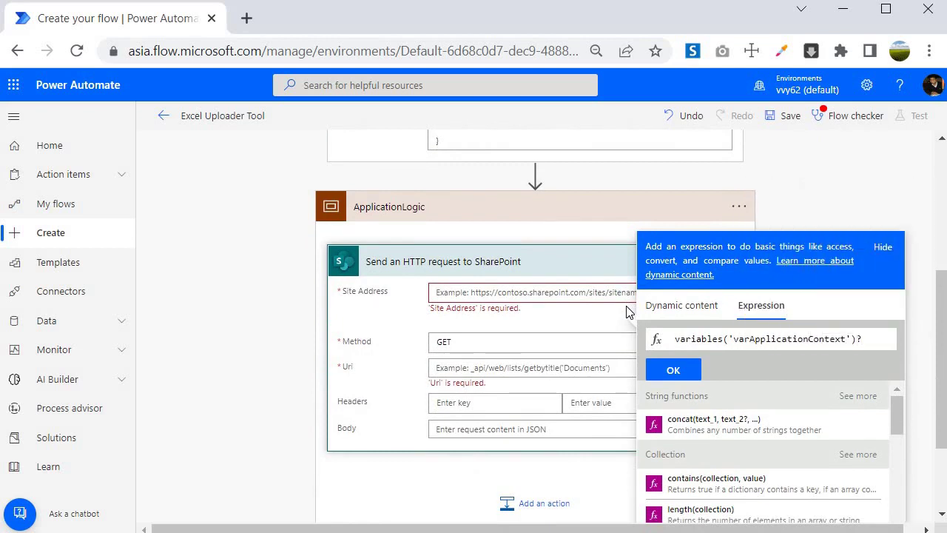
Step: Complete the expression with the ['SiteAddress'] key and insert it as the HTTP request's Site Address
text([)
text(')
text(?)
scroll(518, 330, up, 3)
scroll(663, 407, down, 2)
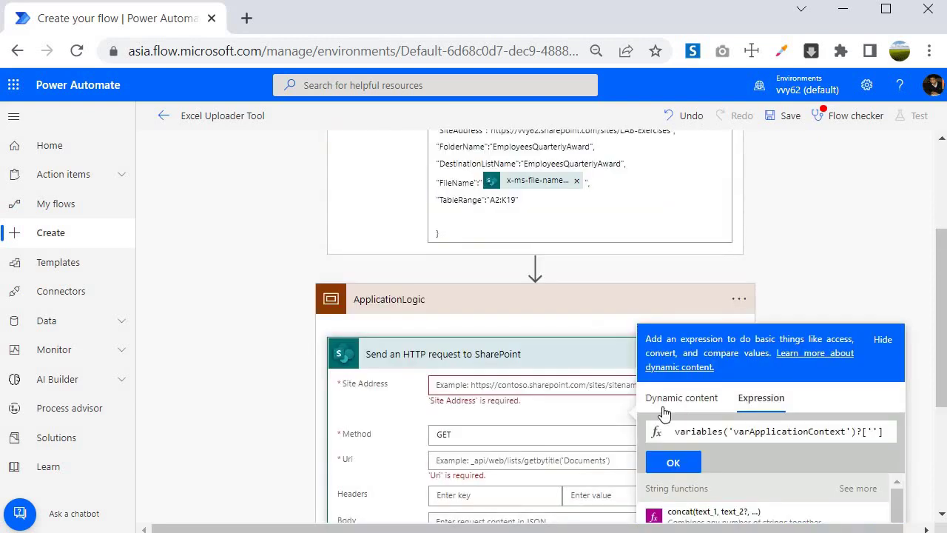
click(872, 432)
text(SiteAdd)
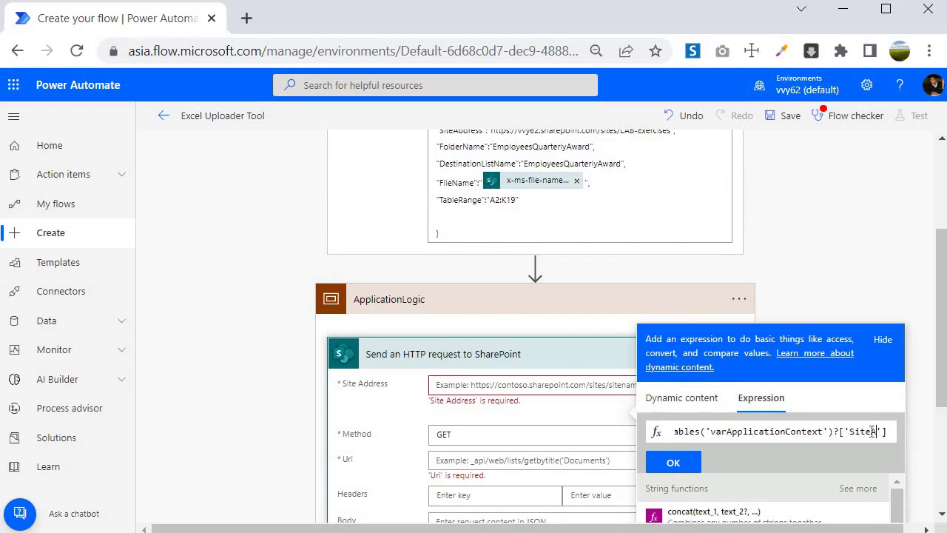
text(ress)
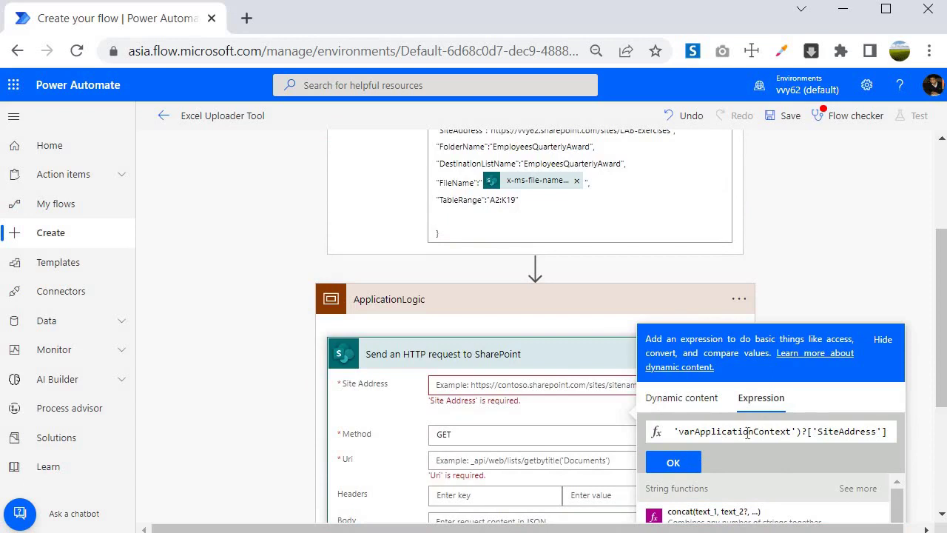
key(ctrl+a)
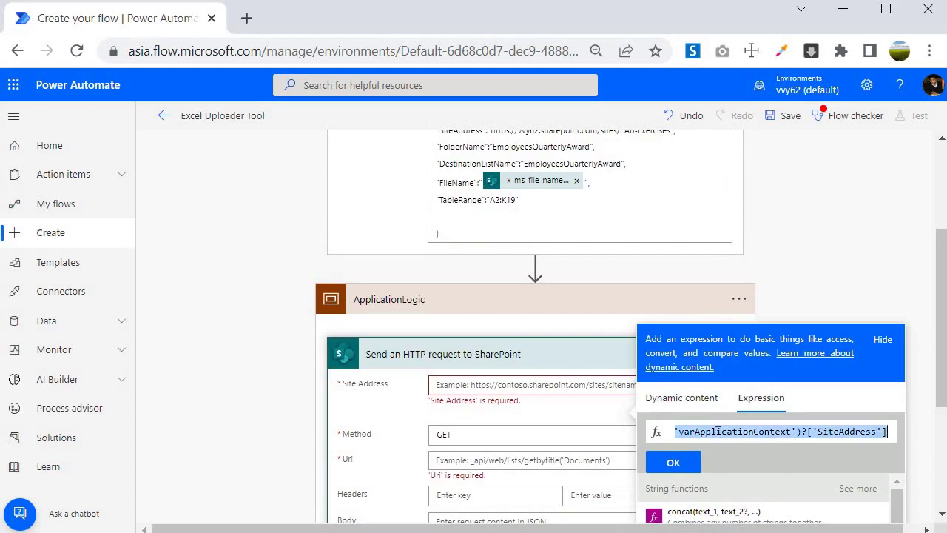
click(675, 463)
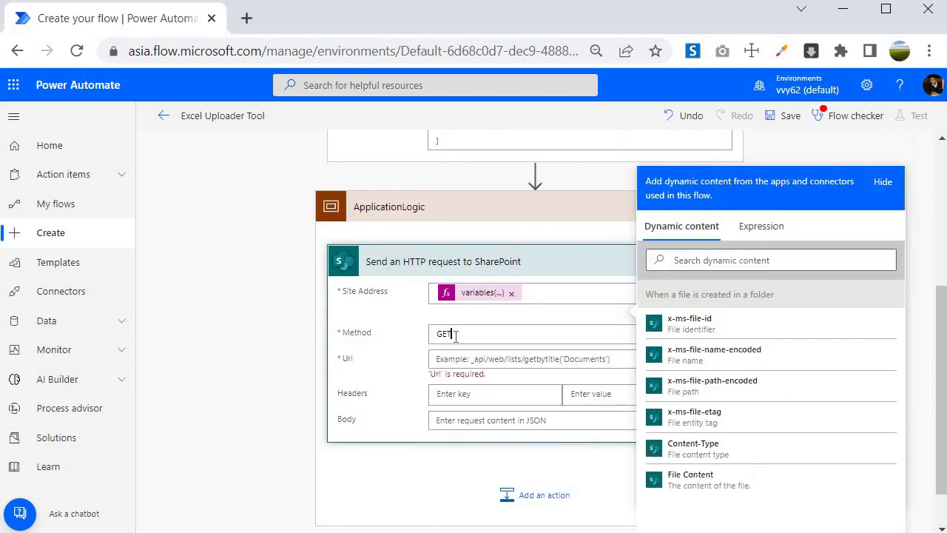
Step: Choose GET as the request's method and enter _api/V2.0/drive/root:/ as its Uri
click(455, 334)
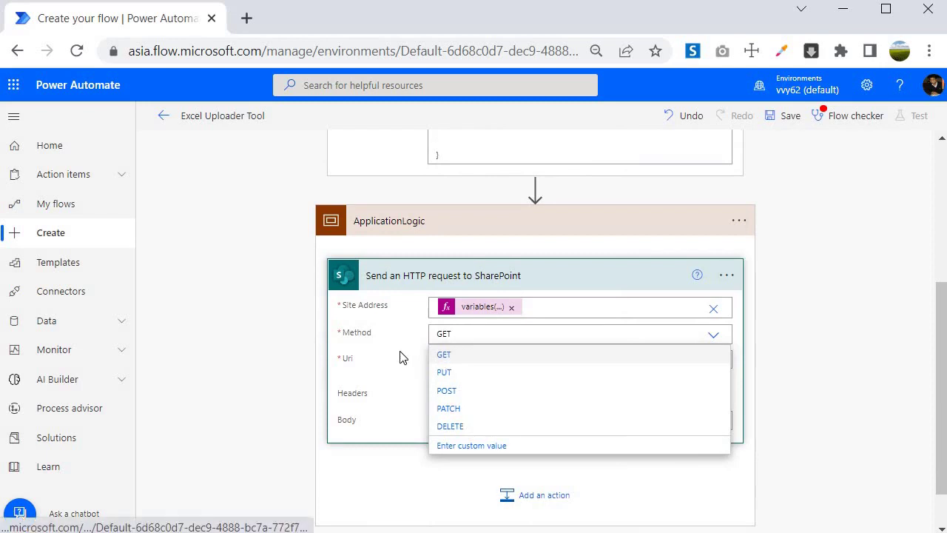
click(427, 359)
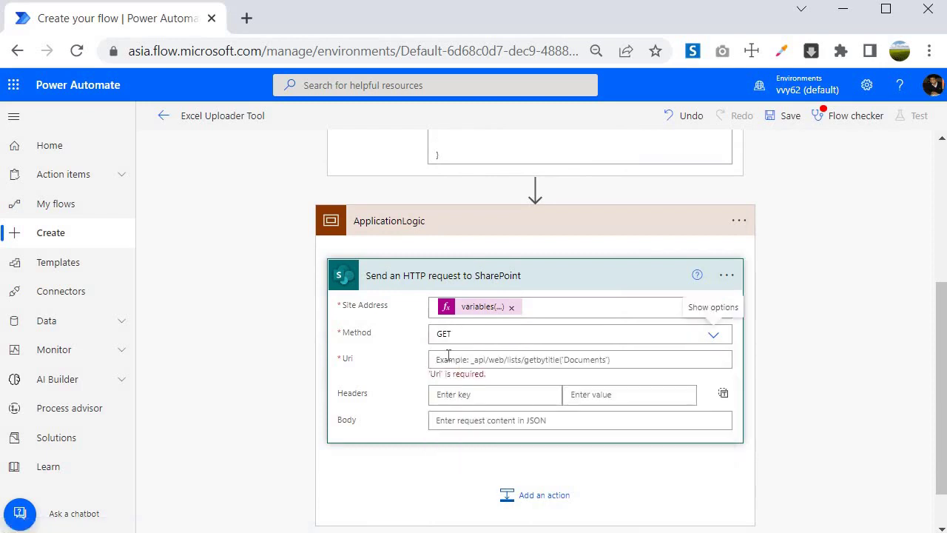
click(449, 359)
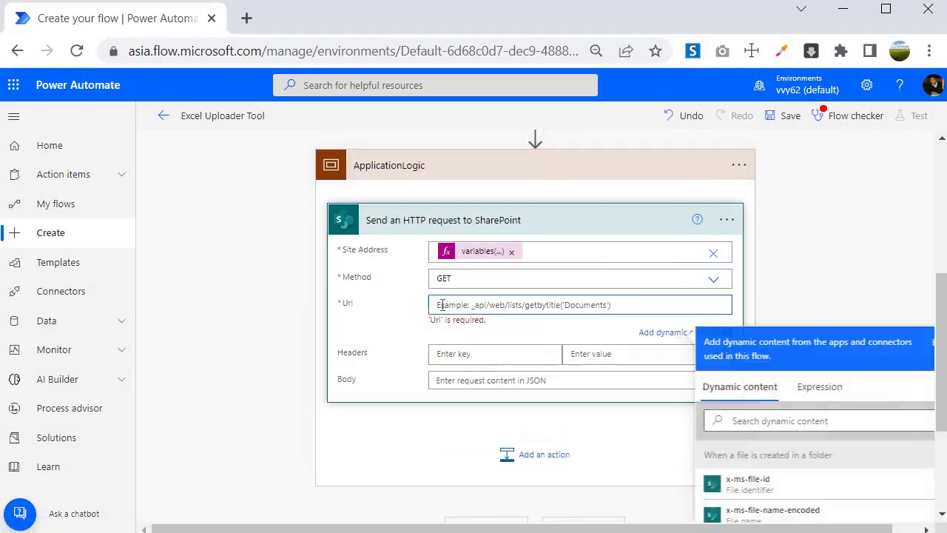
click(465, 304)
key(ctrl+plus)
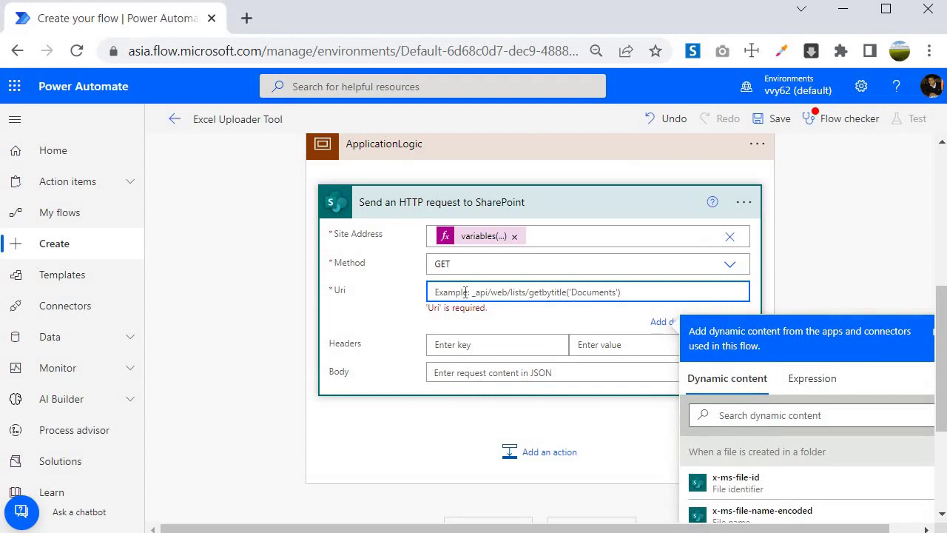
text(_ap)
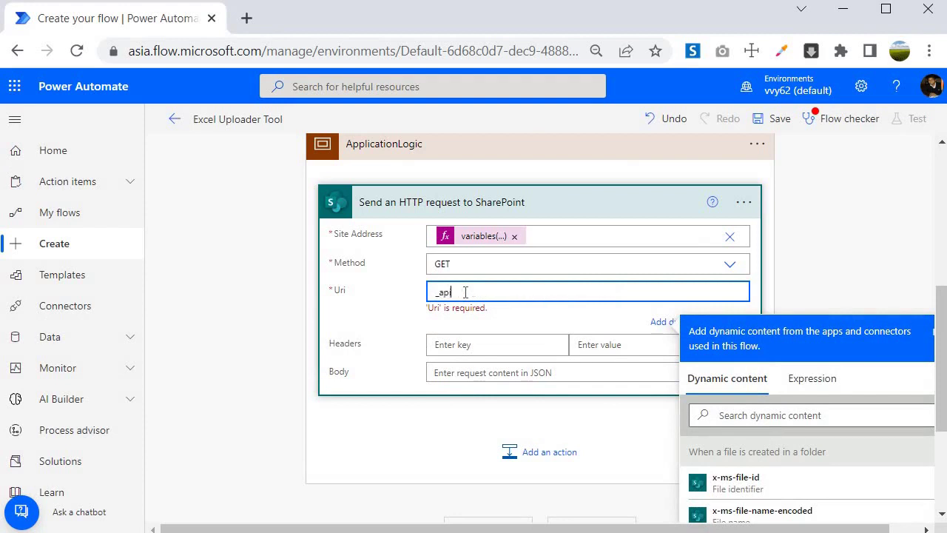
text(i/V2.0)
key(Tab)
click(491, 293)
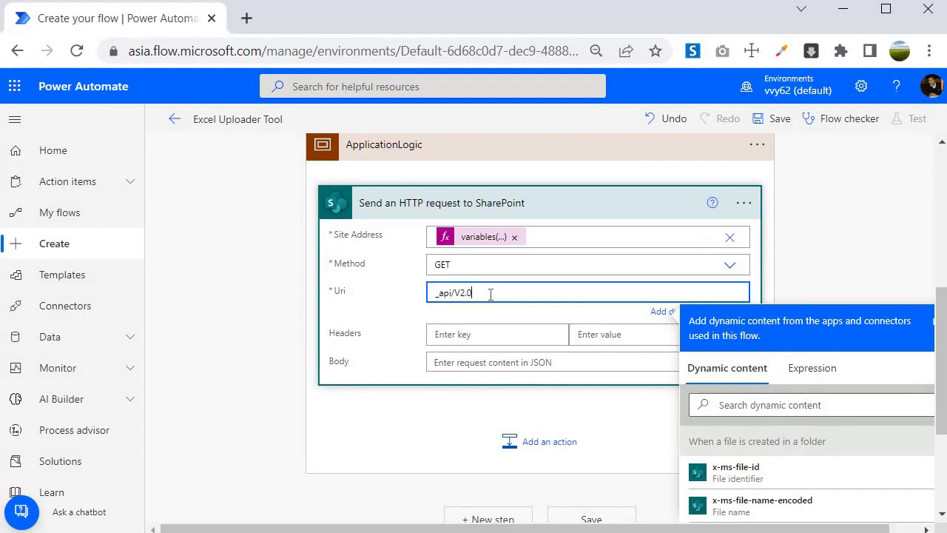
text(.0/drive/root:/)
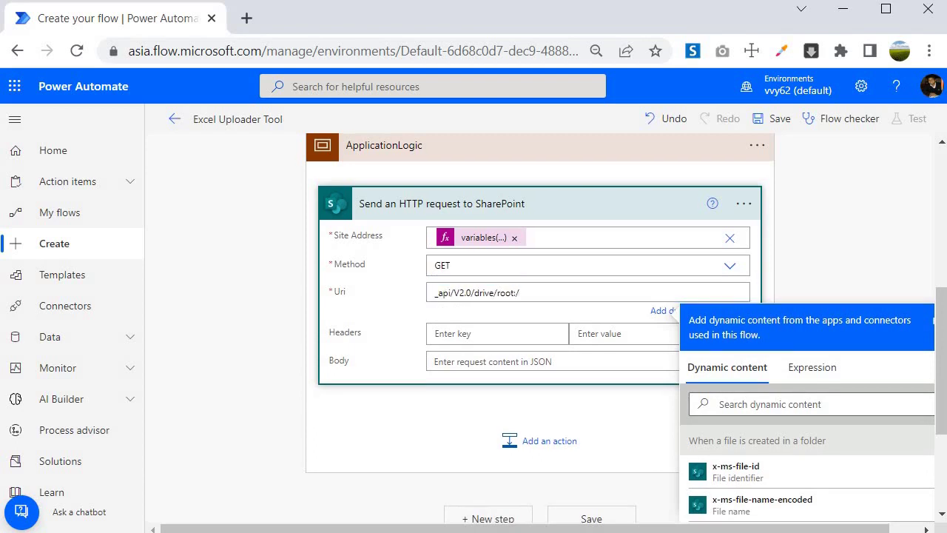
click(439, 292)
drag(482, 300, 436, 295)
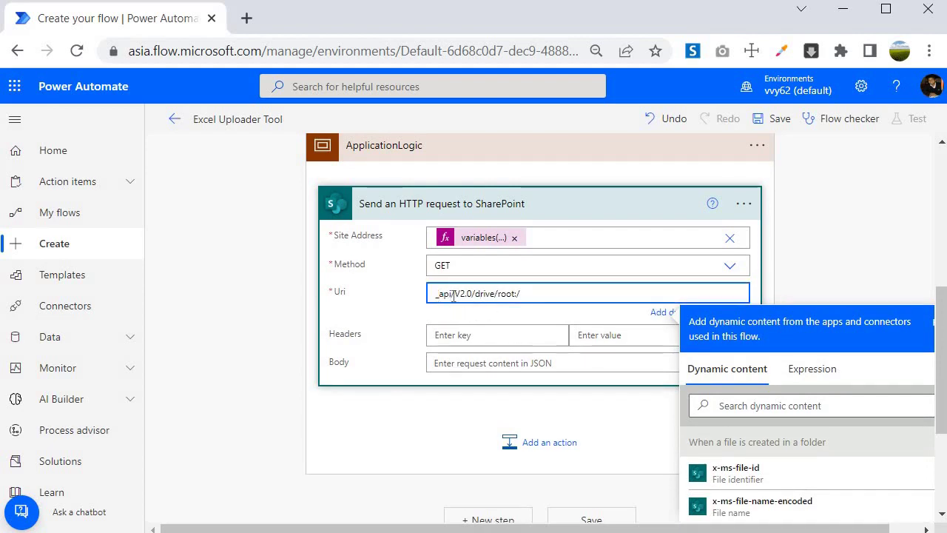
click(544, 293)
scroll(417, 294, up, 5)
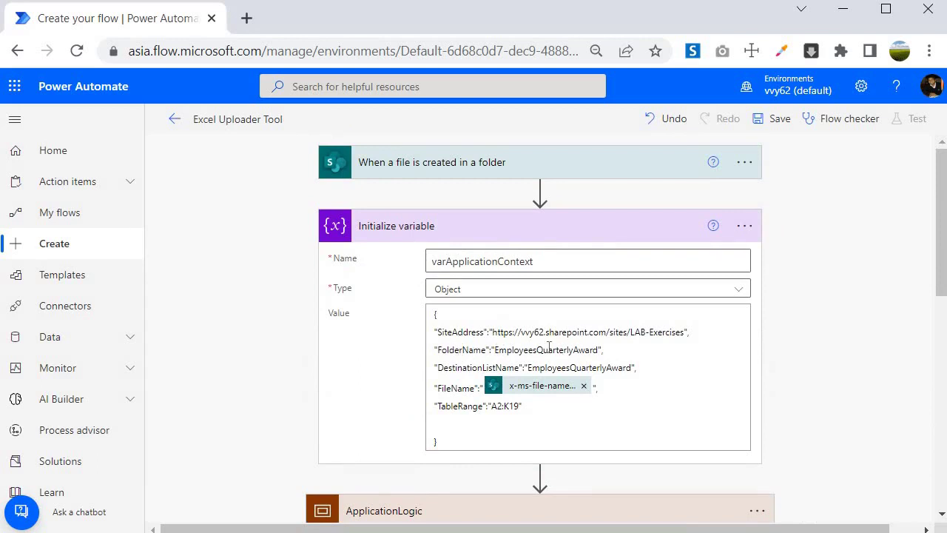
scroll(465, 232, down, 1)
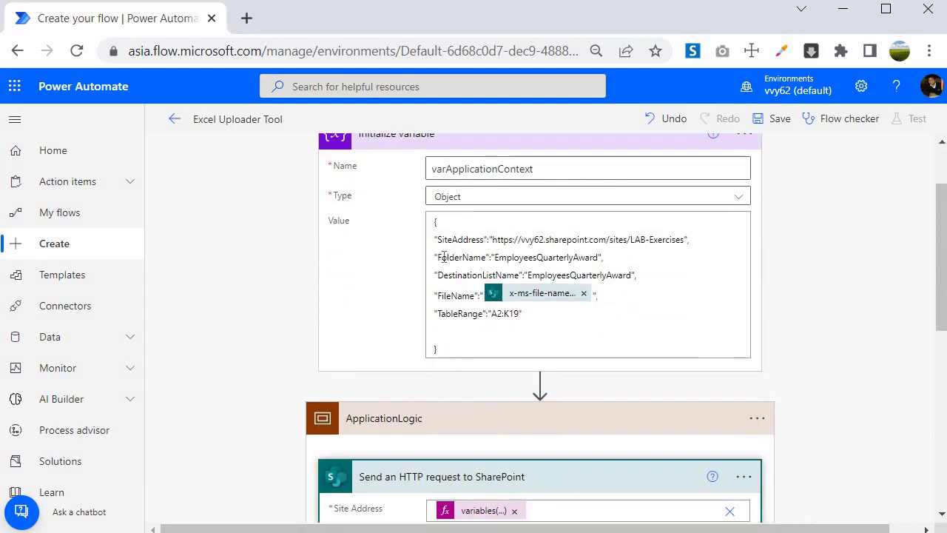
scroll(498, 281, down, 3)
click(497, 290)
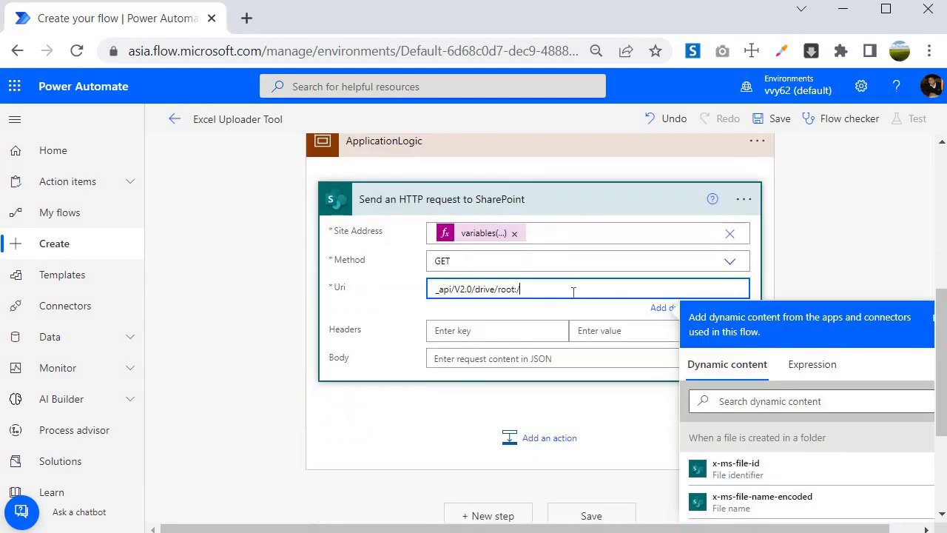
click(801, 365)
text(var)
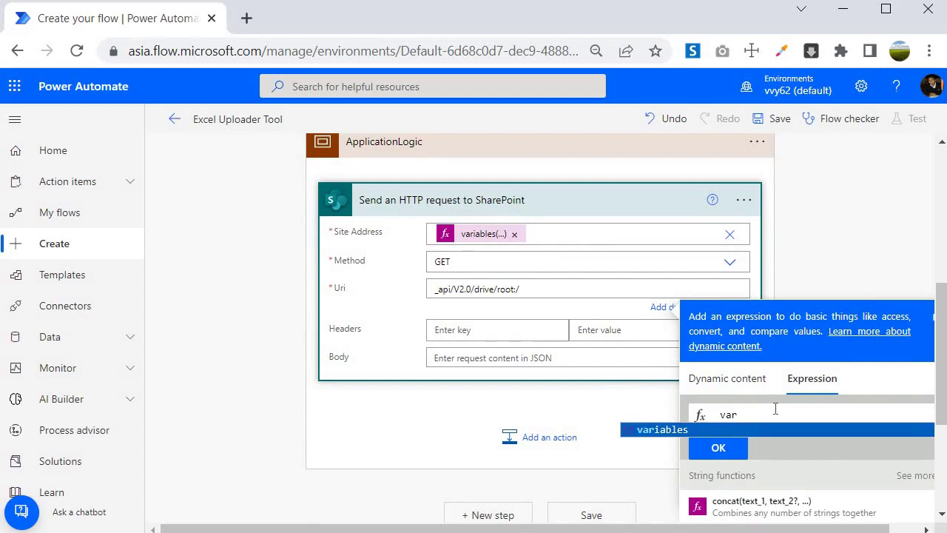
key(Return)
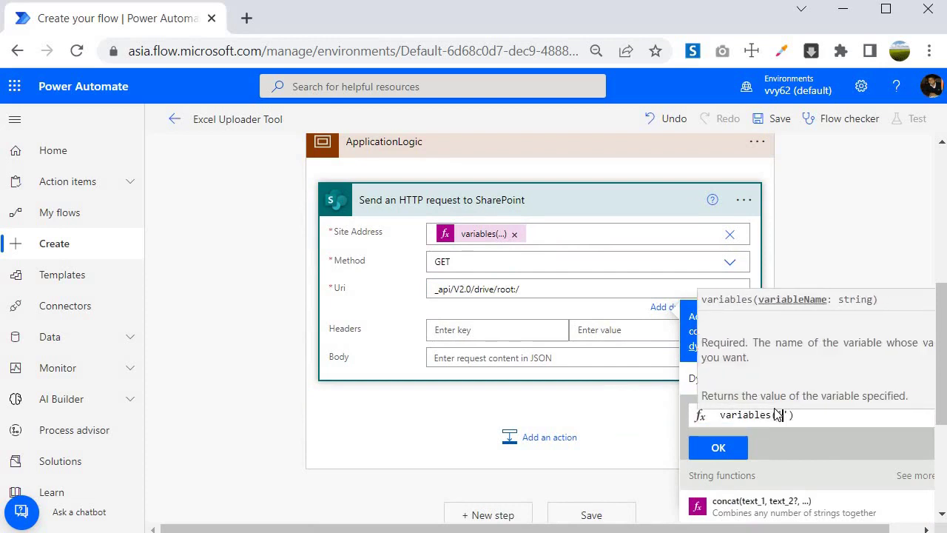
text('var)
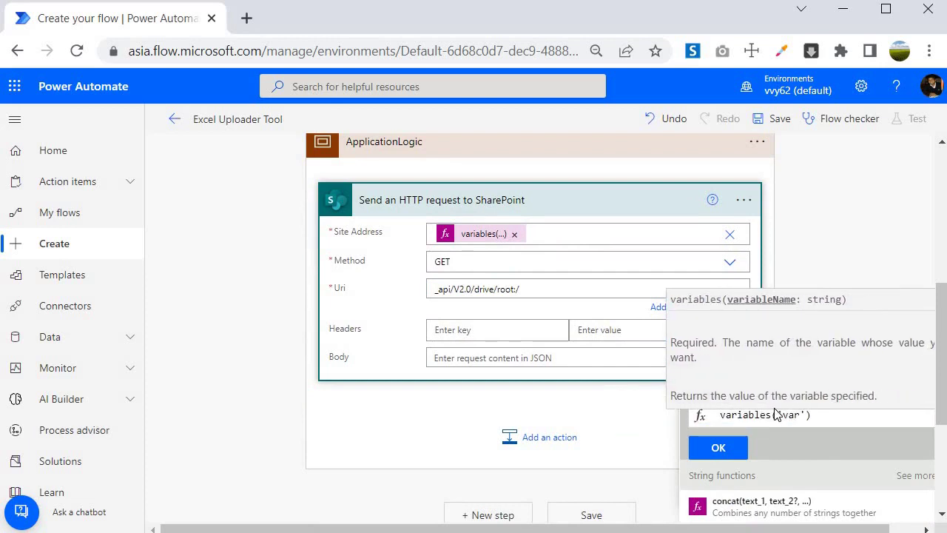
text(ApplicationContext)
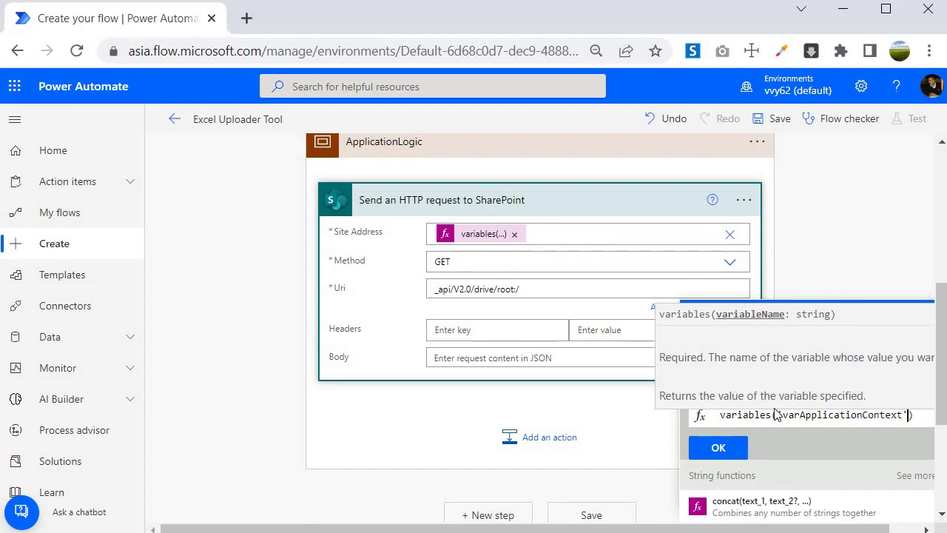
text()?[)
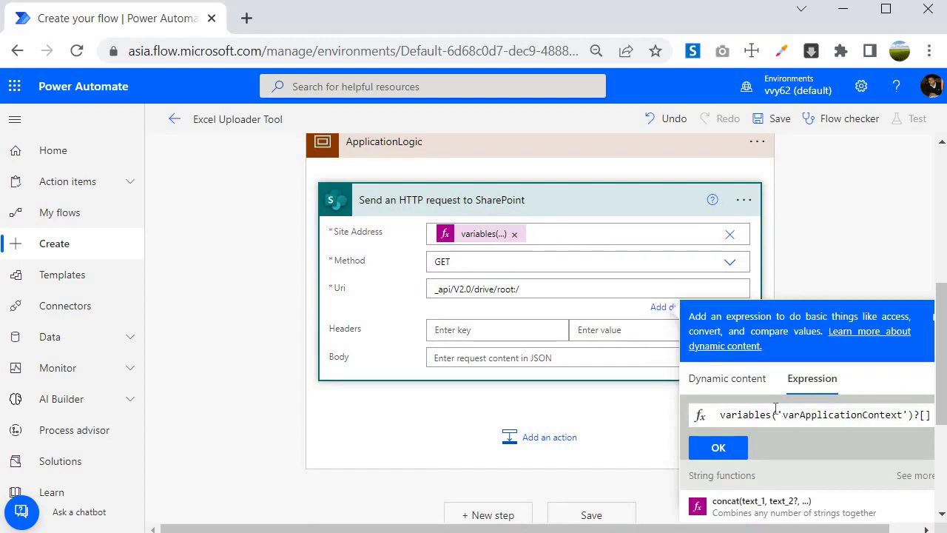
text(')
Step: Rename the FolderName key in the varApplicationContext object's value to SourceFolderName
scroll(442, 353, up, 5)
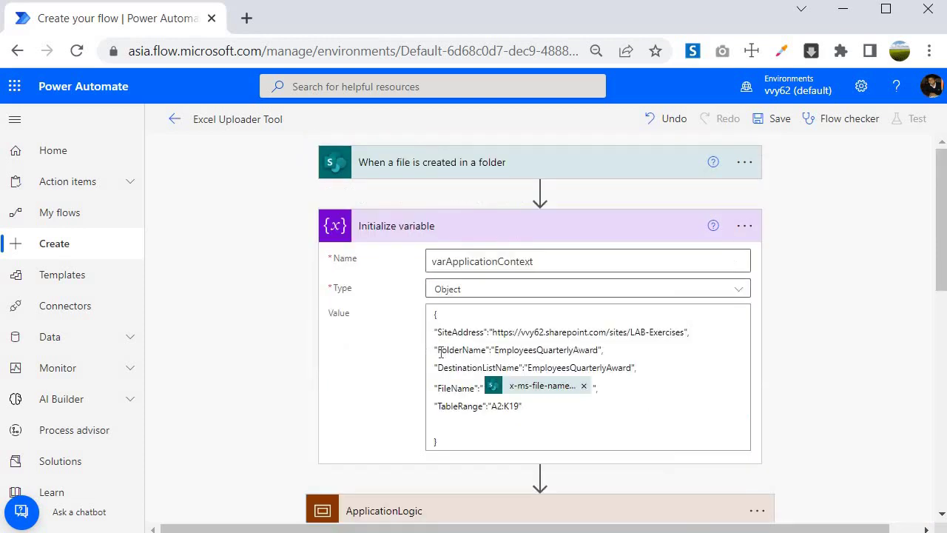
click(438, 351)
text(Source)
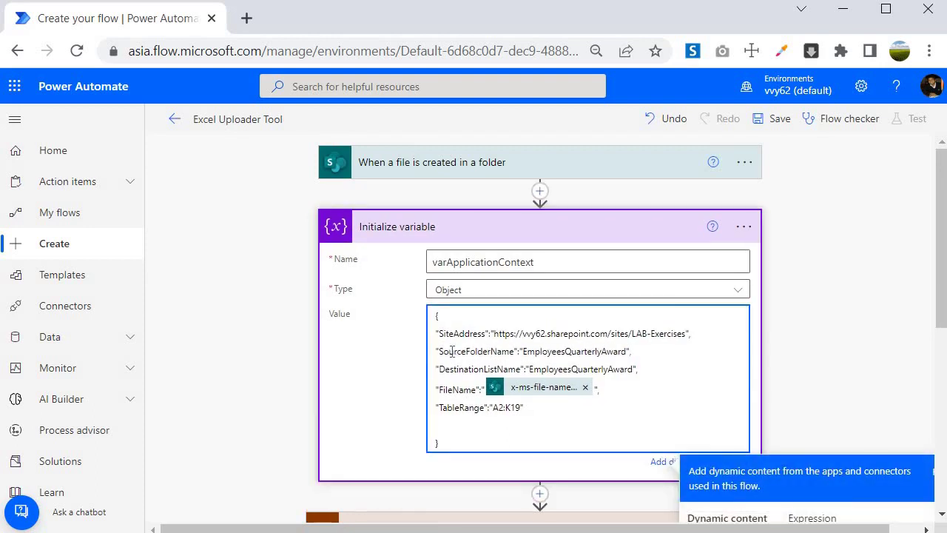
double_click(451, 352)
Step: Append the expression variables('varApplicationContext')?['SourceFolderName'] followed by a slash to the HTTP request's Uri
scroll(616, 368, down, 4)
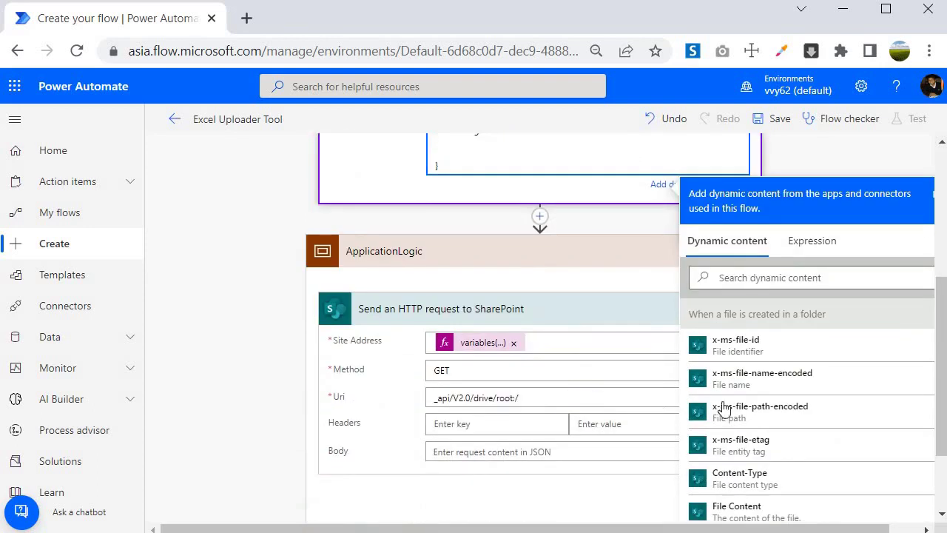
click(797, 254)
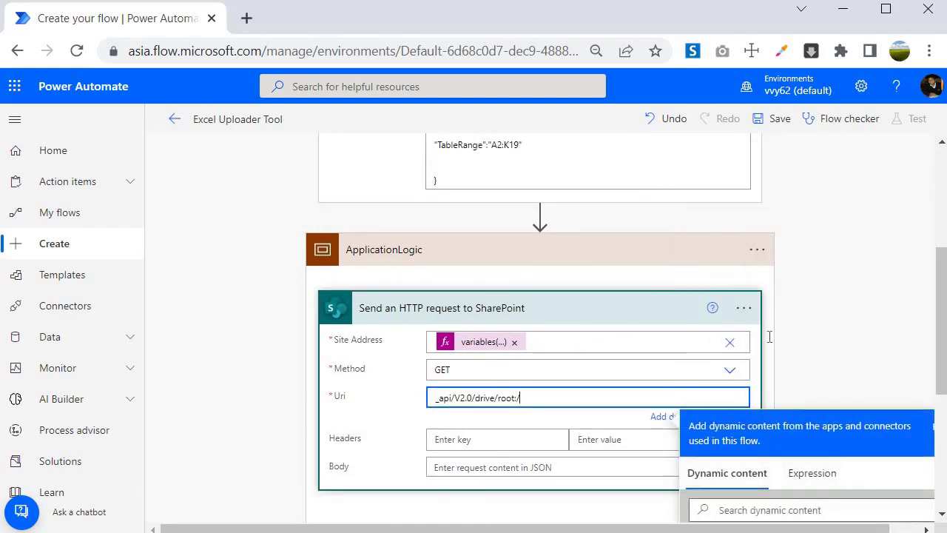
click(760, 337)
text(va)
key(BackSpace)
key(BackSpace)
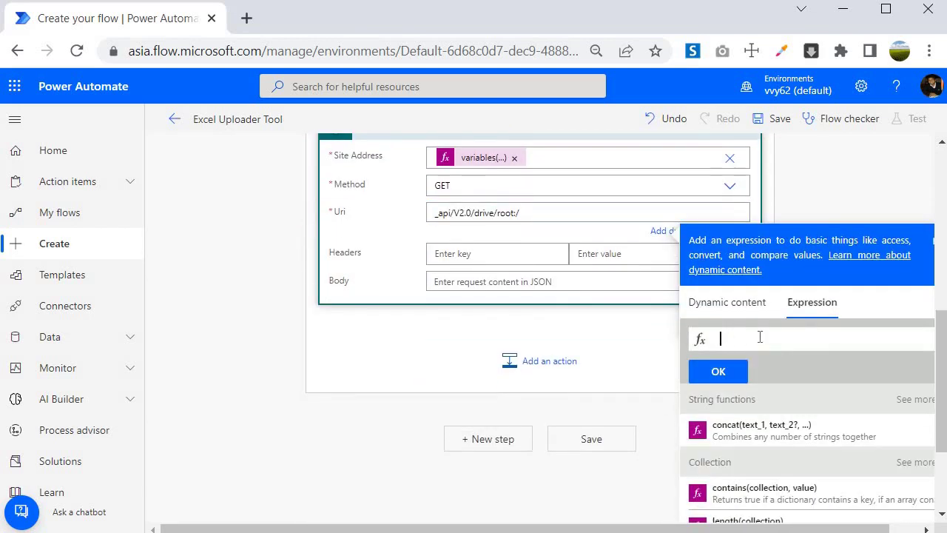
text(variables(')
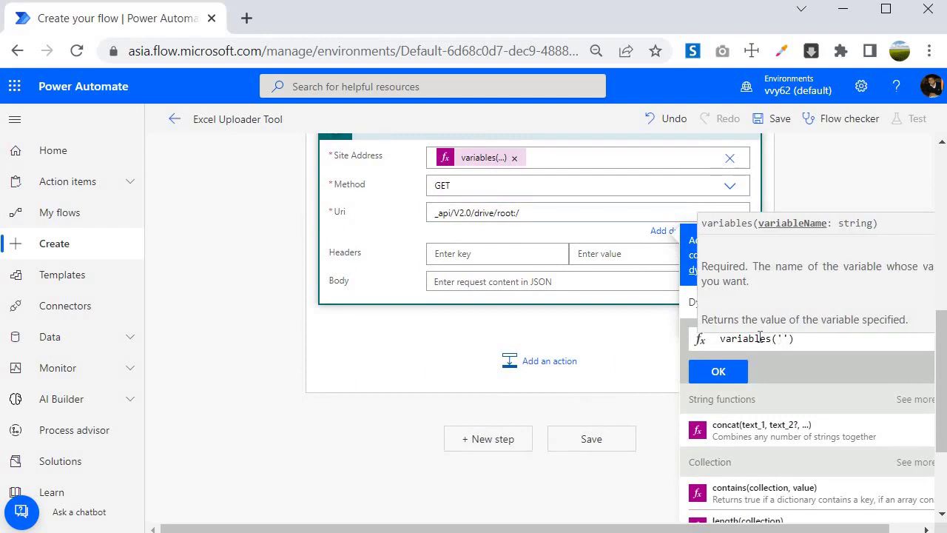
text(varApplicationC)
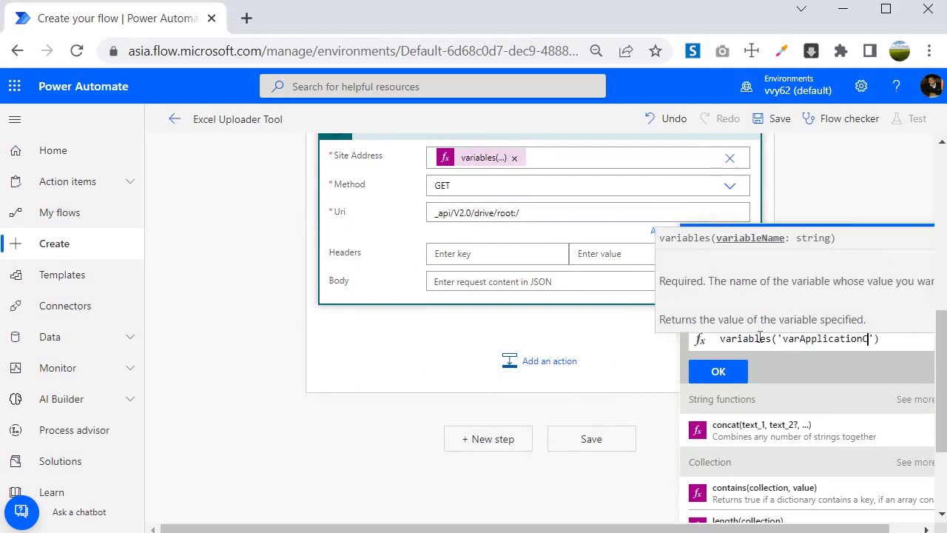
text(ontext)
key(End)
text(?[)
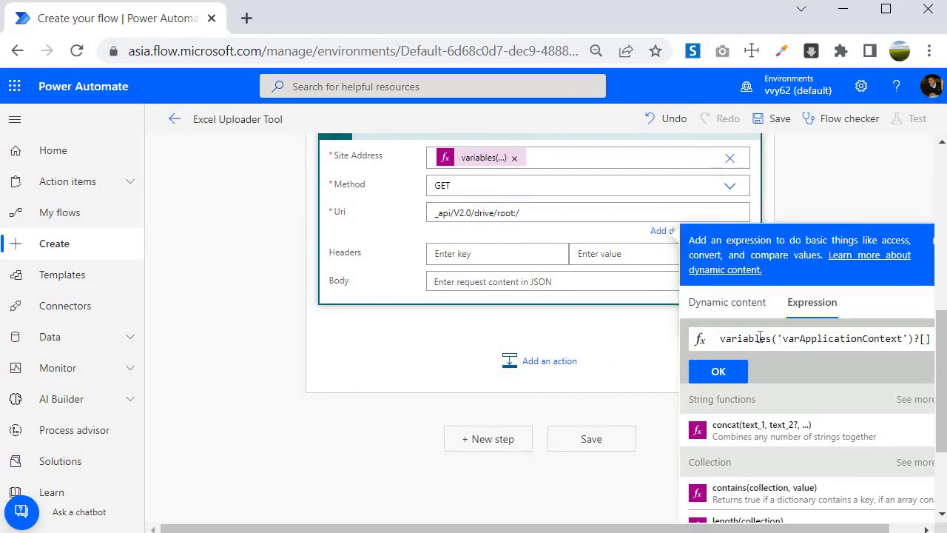
text('SourceFolderName)
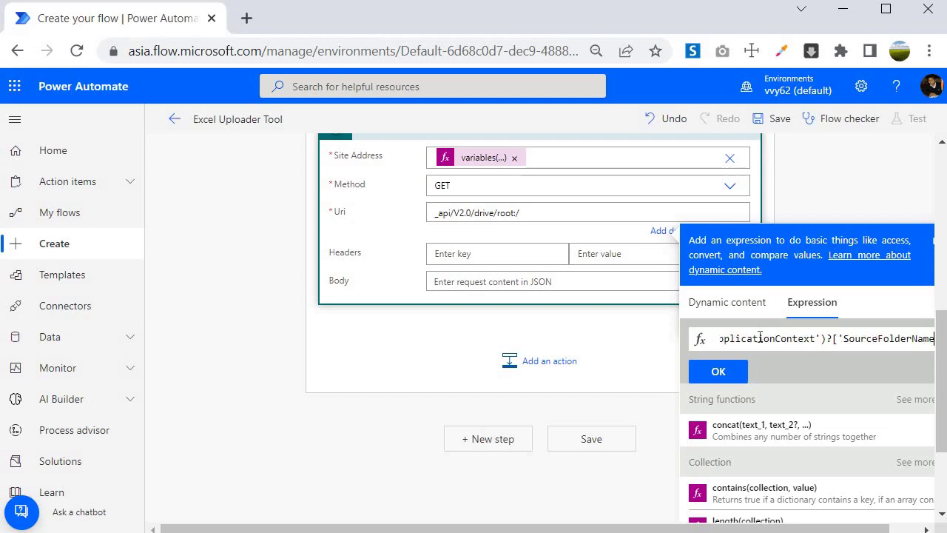
click(719, 371)
text(/)
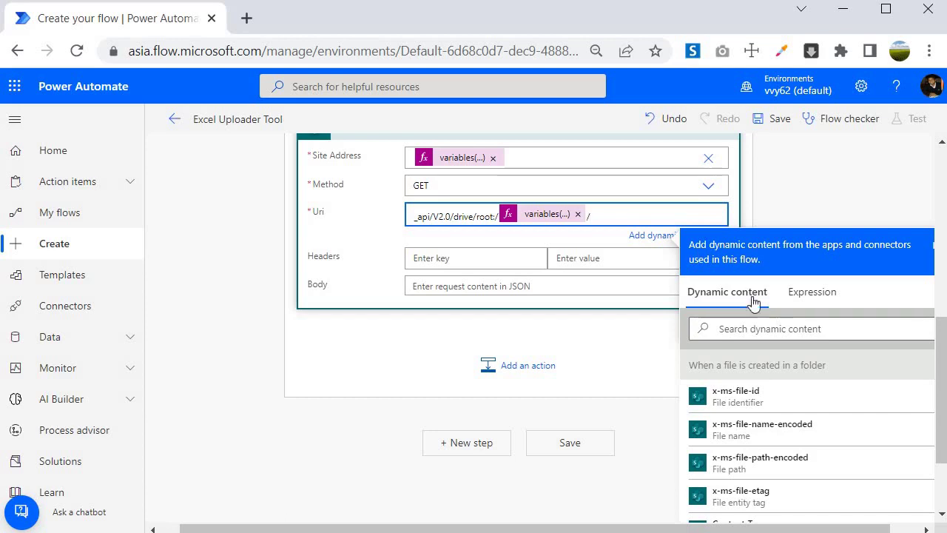
Step: Copy the SourceFolderName expression from the Uri and insert a duplicate of it after the last slash
click(811, 292)
scroll(423, 387, up, 5)
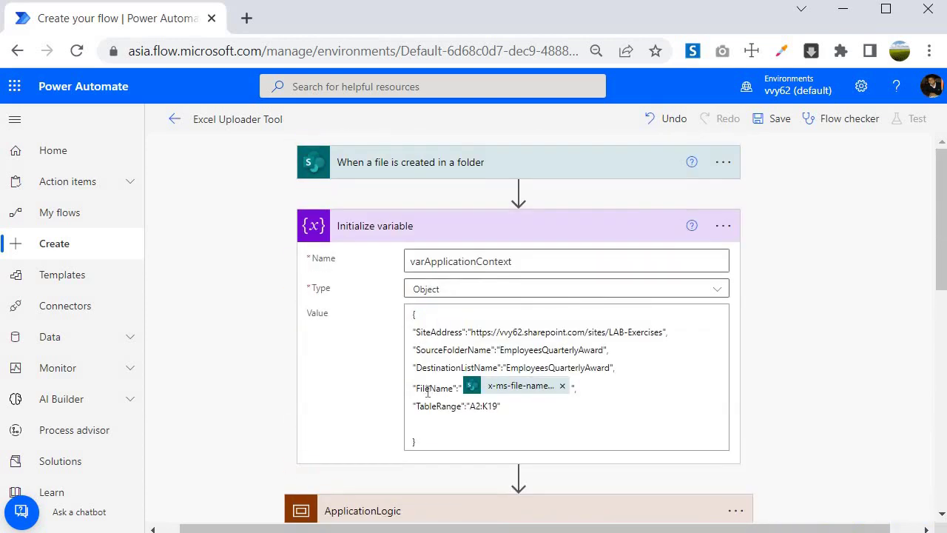
scroll(483, 403, down, 5)
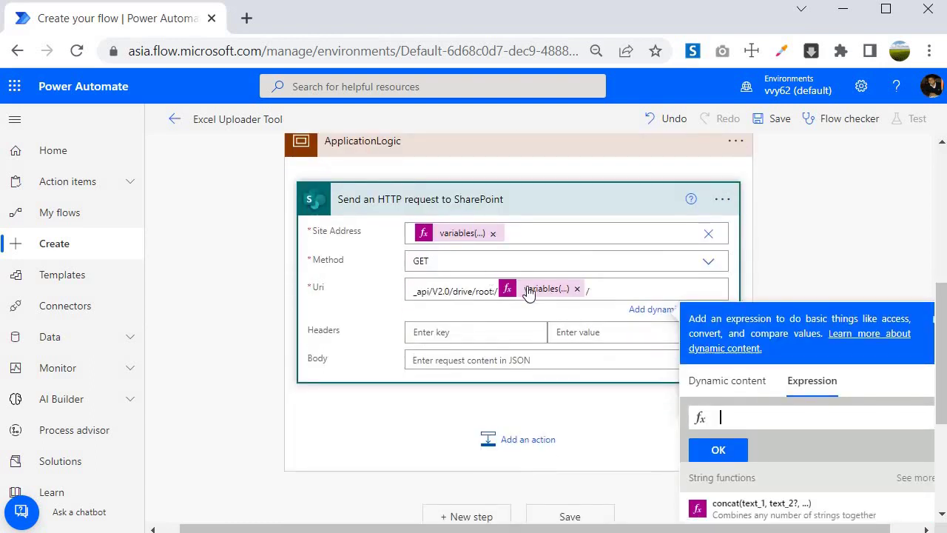
click(528, 290)
key(ctrl+a)
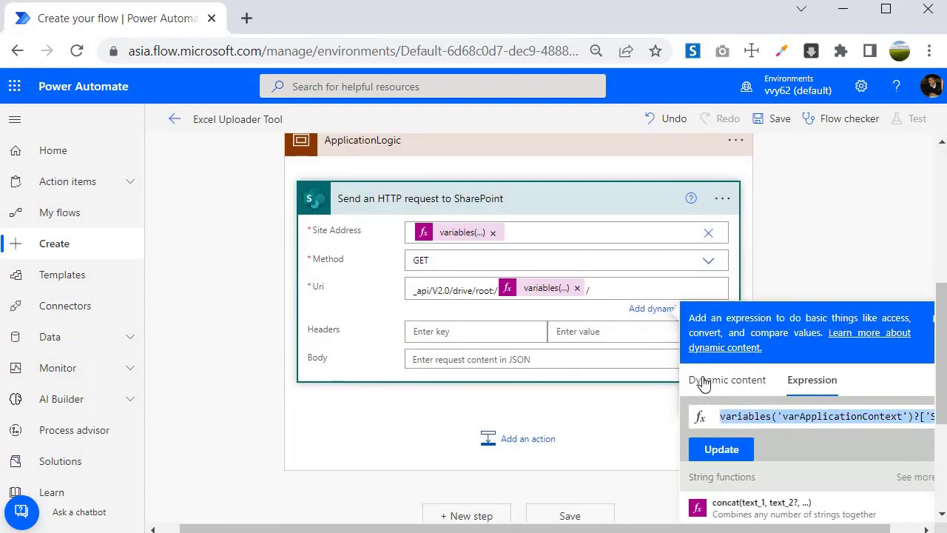
click(603, 289)
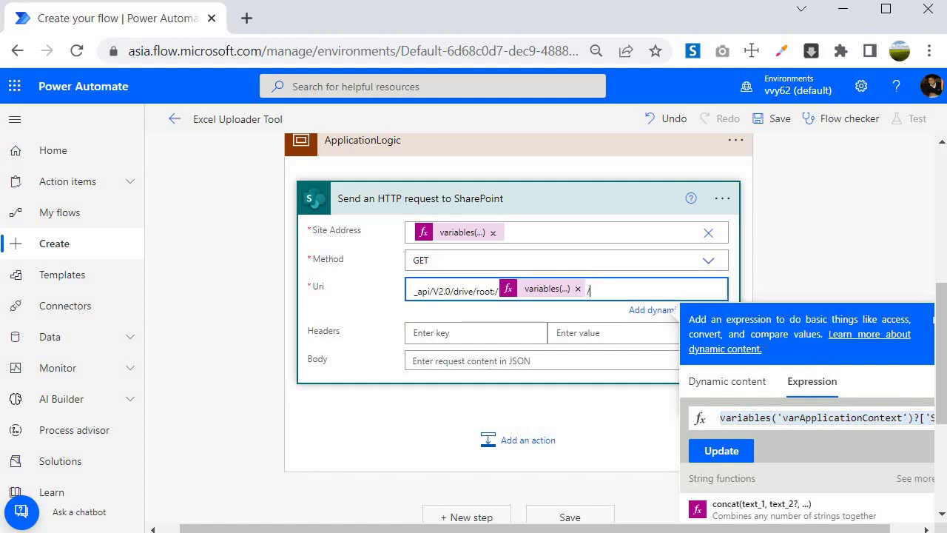
click(814, 423)
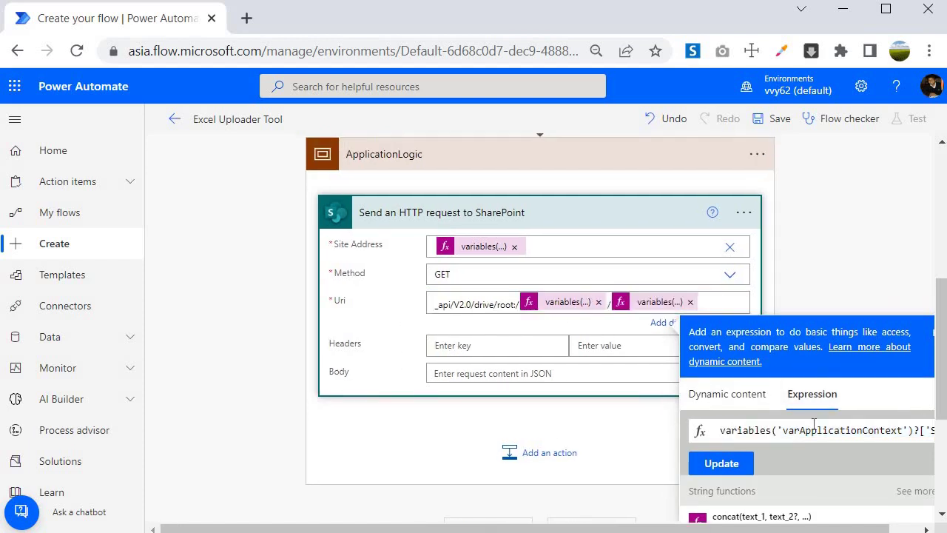
Step: Replace the key in the Uri's second expression with FileName and update the expression
key(End)
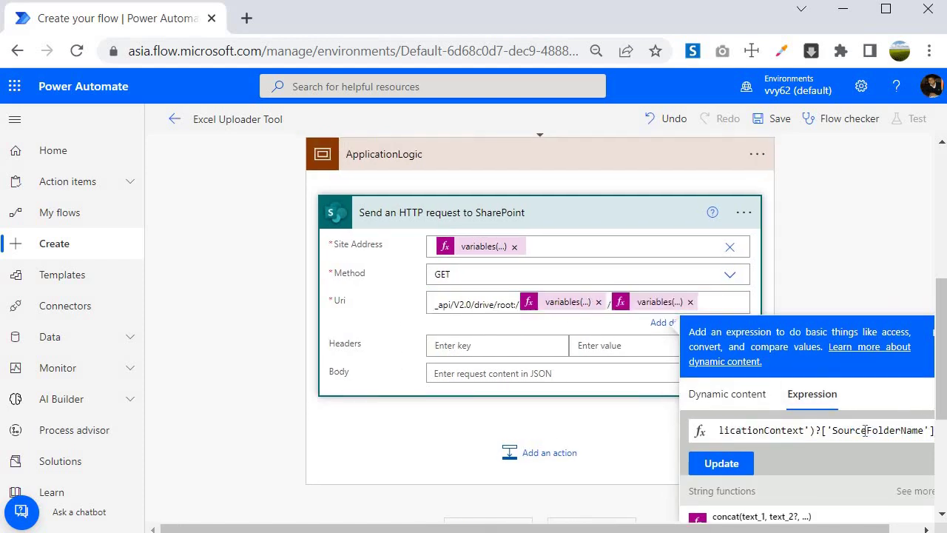
double_click(865, 431)
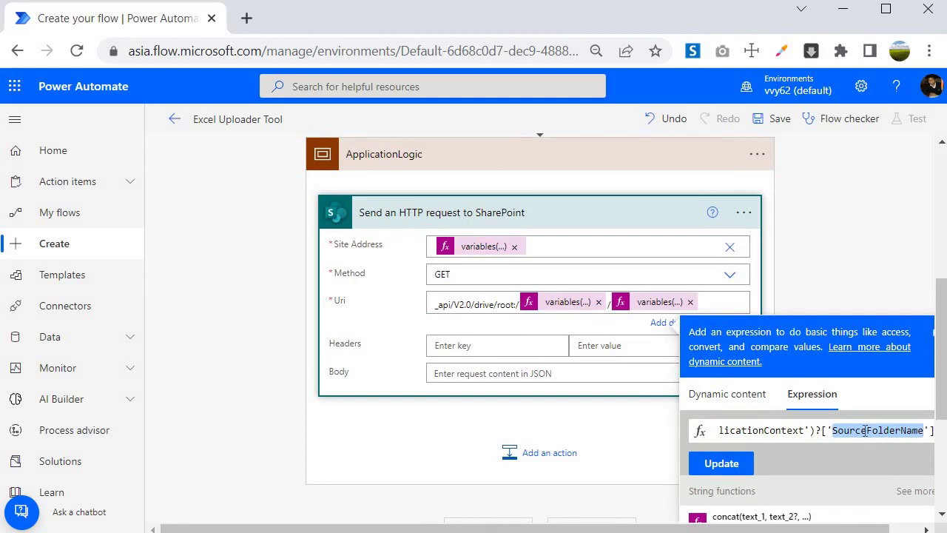
text(FileName)
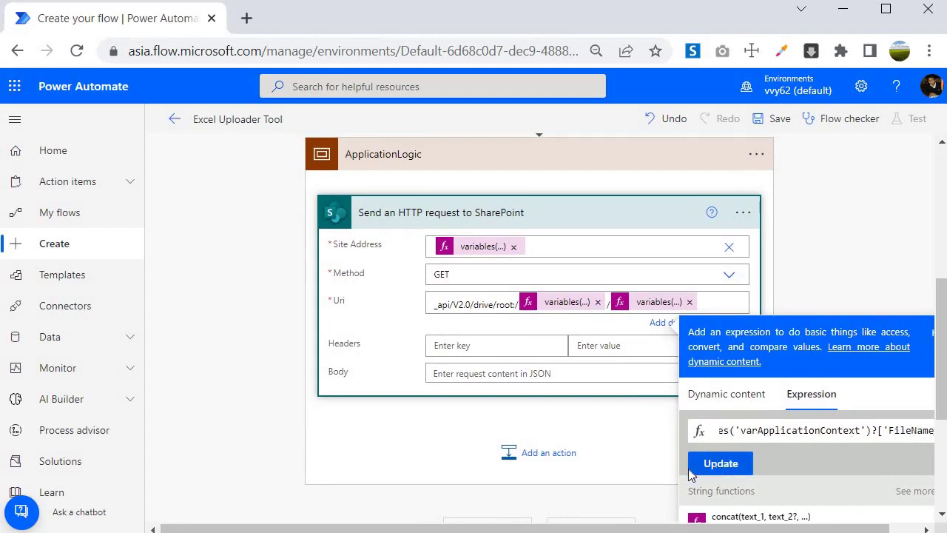
click(712, 468)
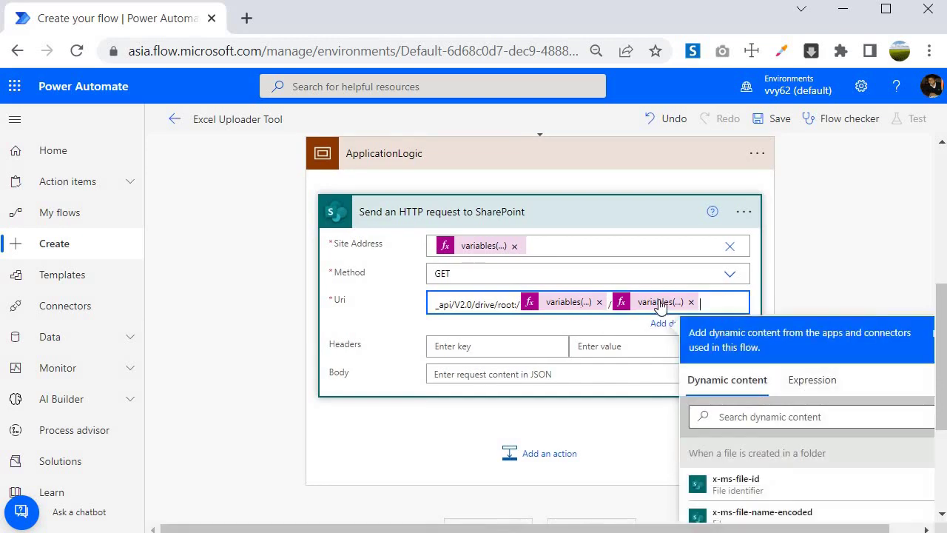
Step: Add a header to the HTTP request with the key accept and the value application/json
click(455, 346)
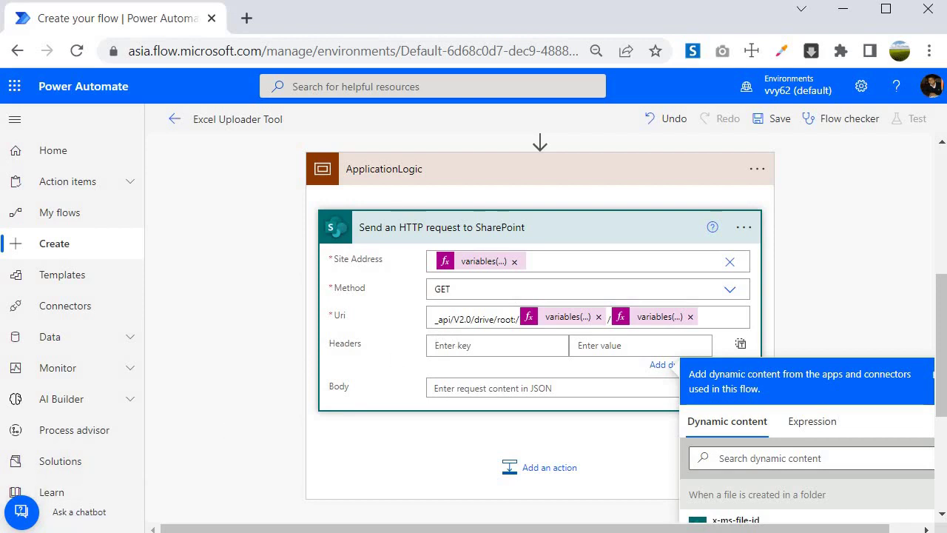
click(475, 344)
text(accept)
click(617, 345)
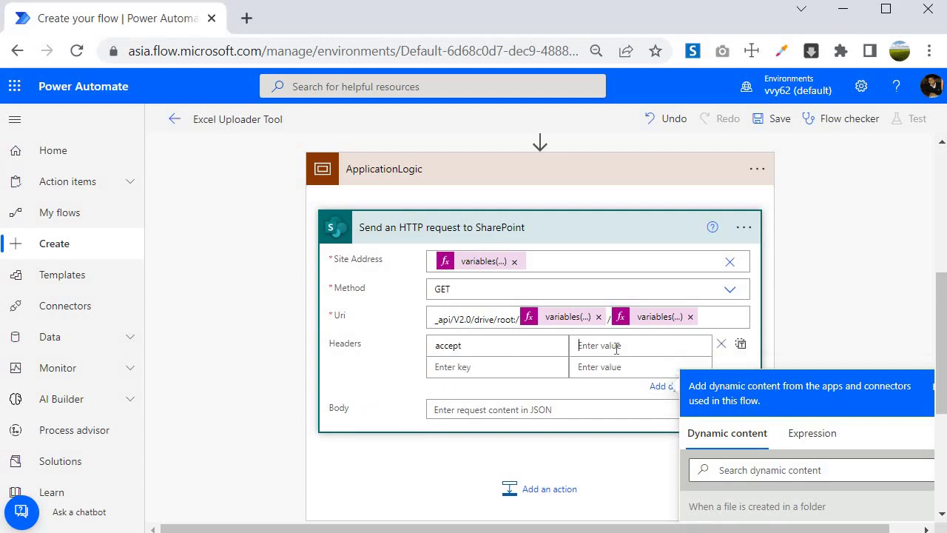
text(application/json)
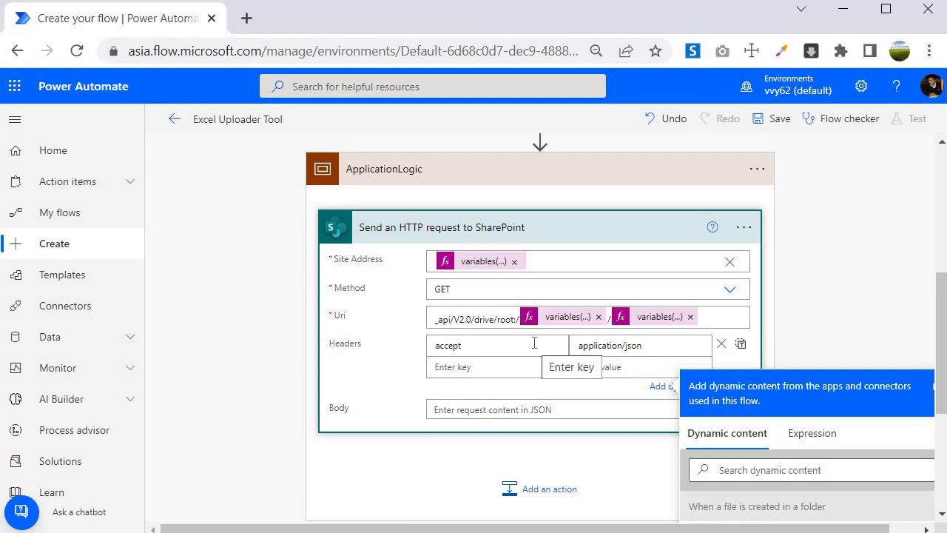
click(737, 241)
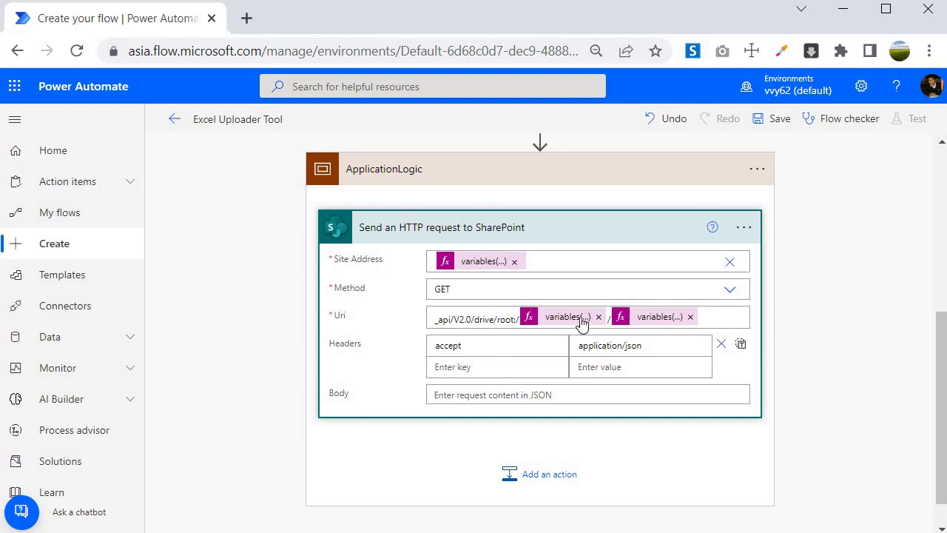
click(438, 319)
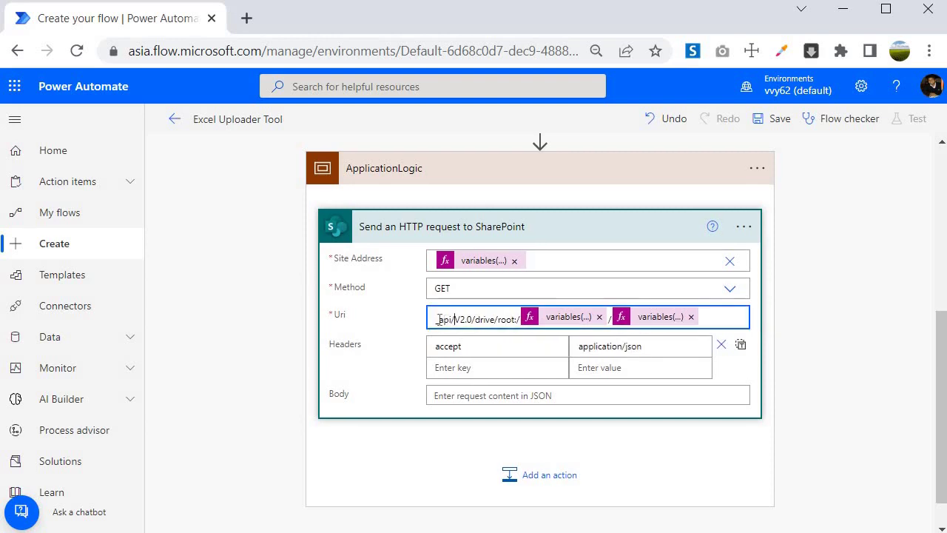
drag(438, 319, 521, 320)
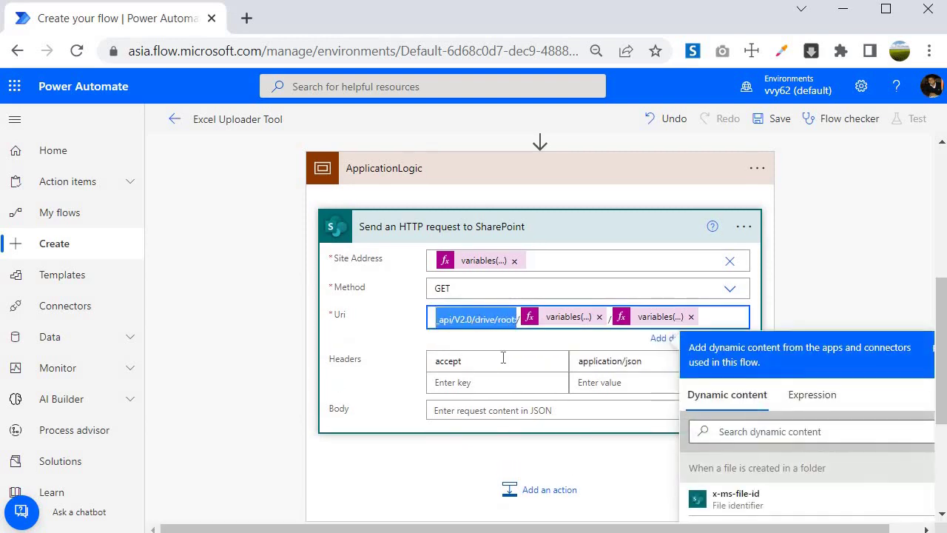
click(390, 364)
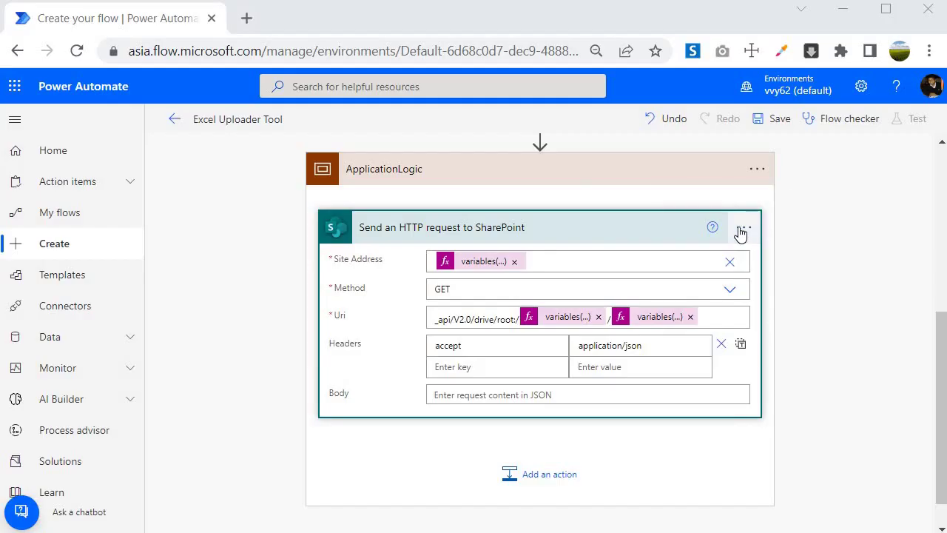
Step: Rename the SharePoint HTTP request action to Get Data From Uploaded Excel and save the flow
click(743, 226)
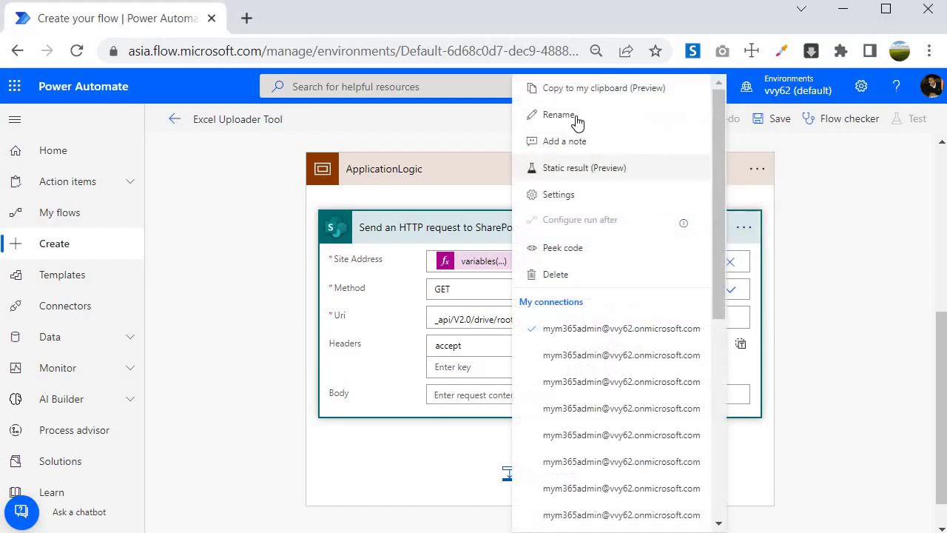
key(Return)
text(Get D)
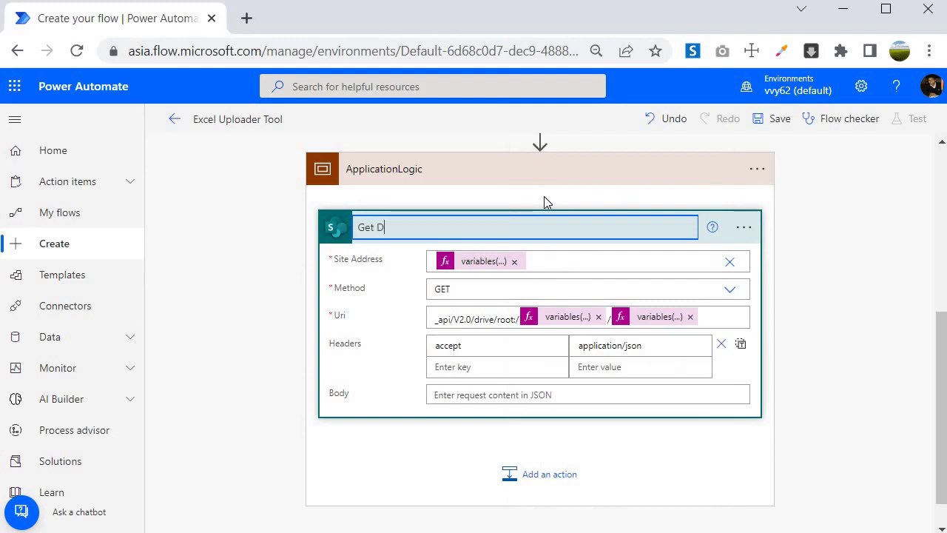
text(ata From Uploaded Excel)
click(544, 196)
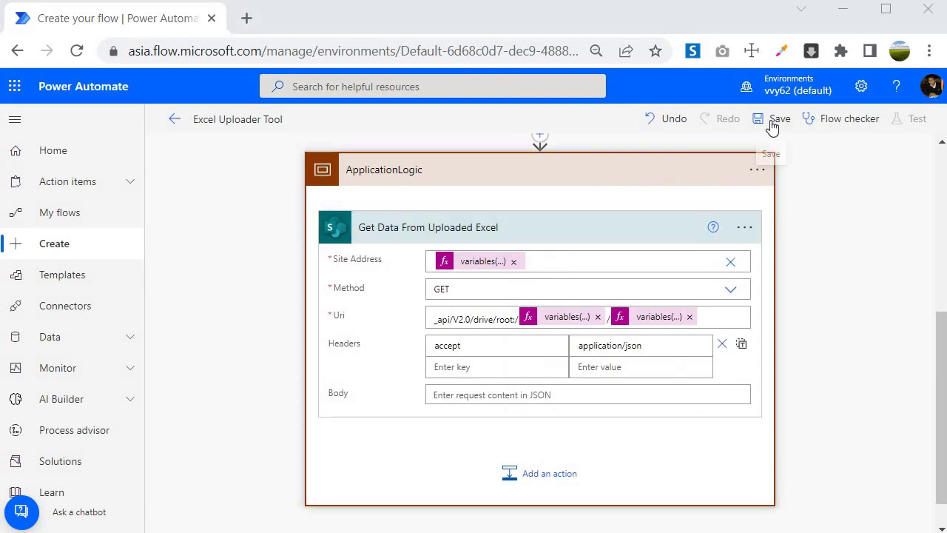
click(773, 123)
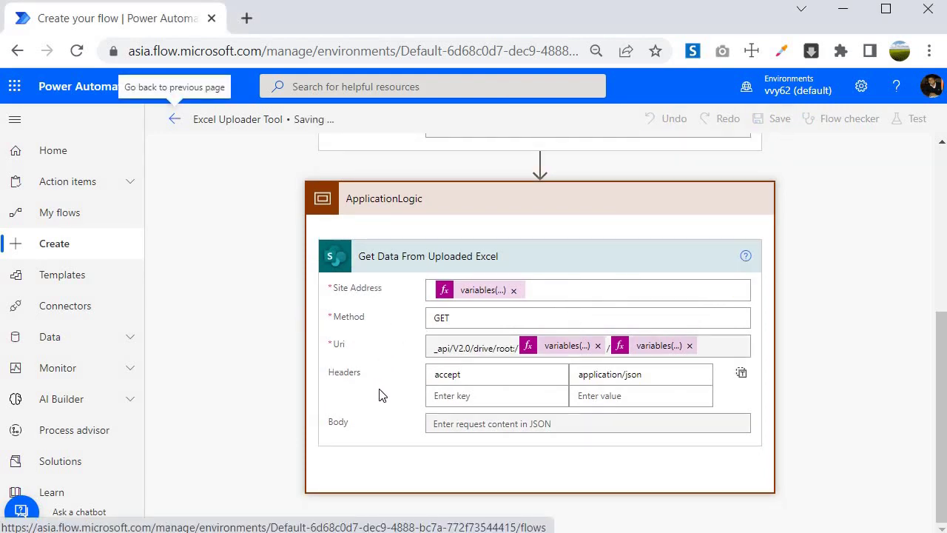
Step: Rename the Initialize variable action to Application Context
scroll(381, 393, up, 5)
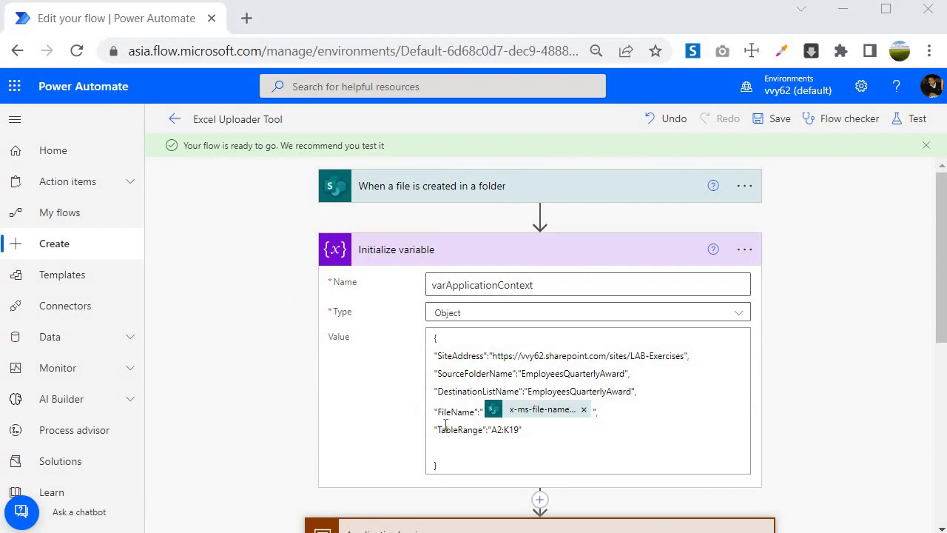
scroll(437, 433, down, 3)
scroll(423, 360, down, 1)
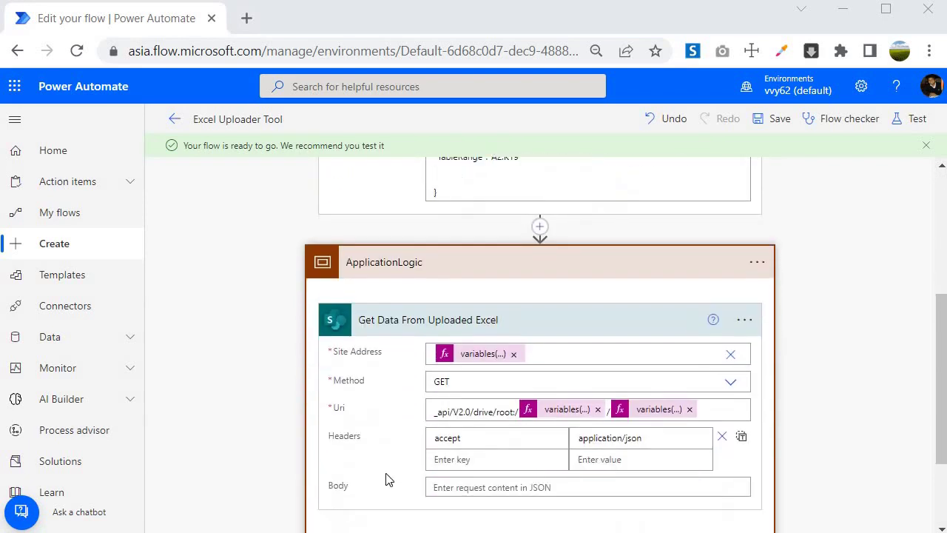
scroll(422, 415, up, 4)
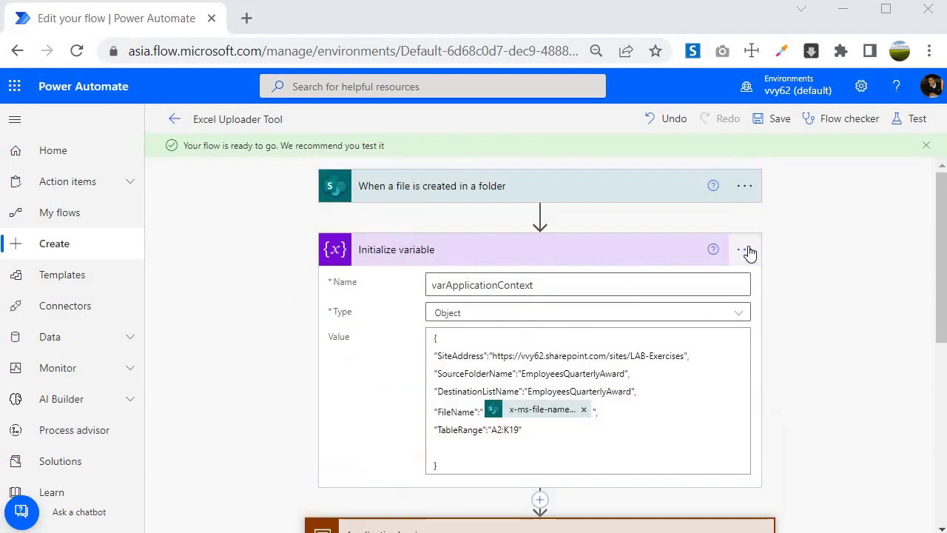
click(744, 250)
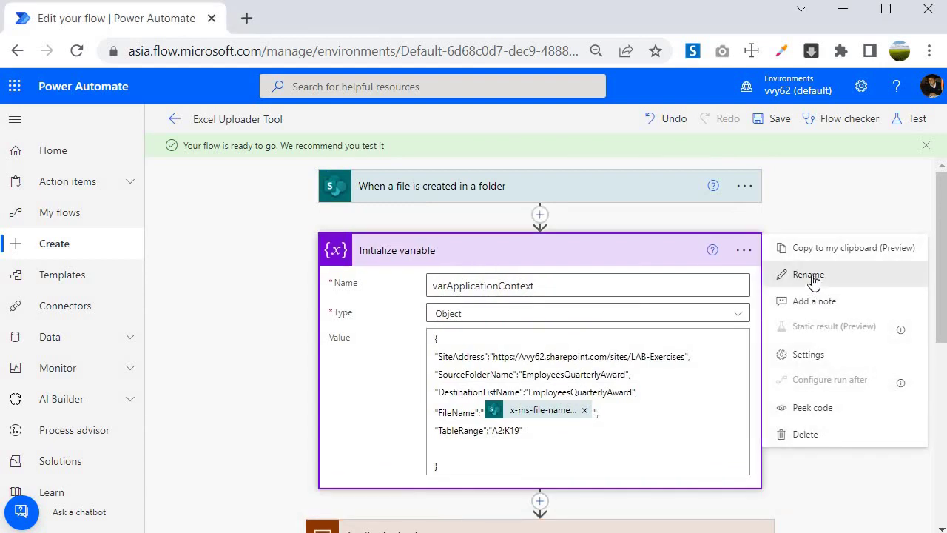
click(808, 274)
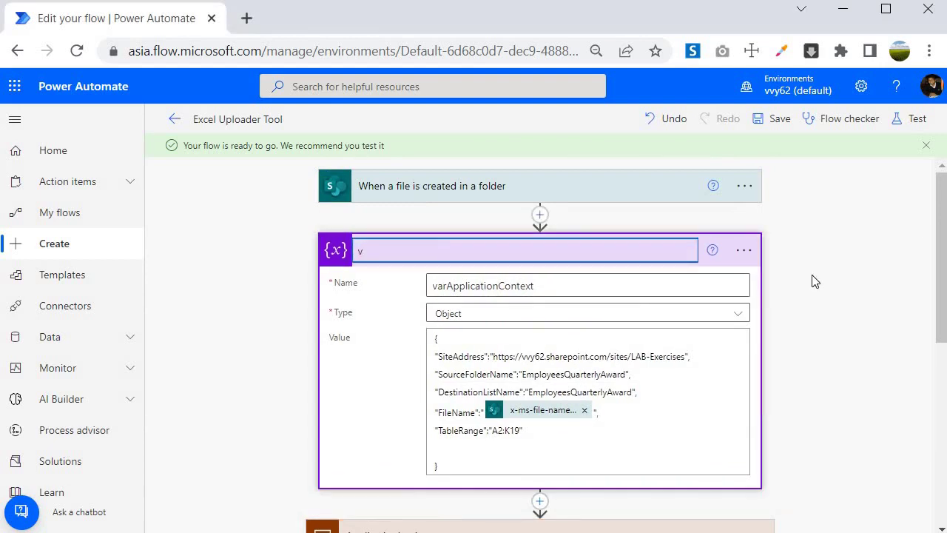
text(Application Context)
key(Return)
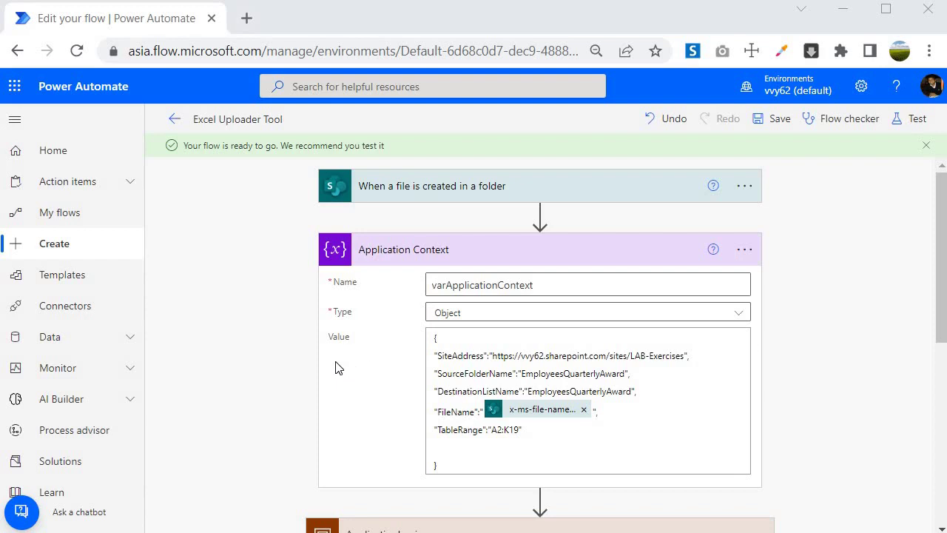
scroll(311, 340, down, 2)
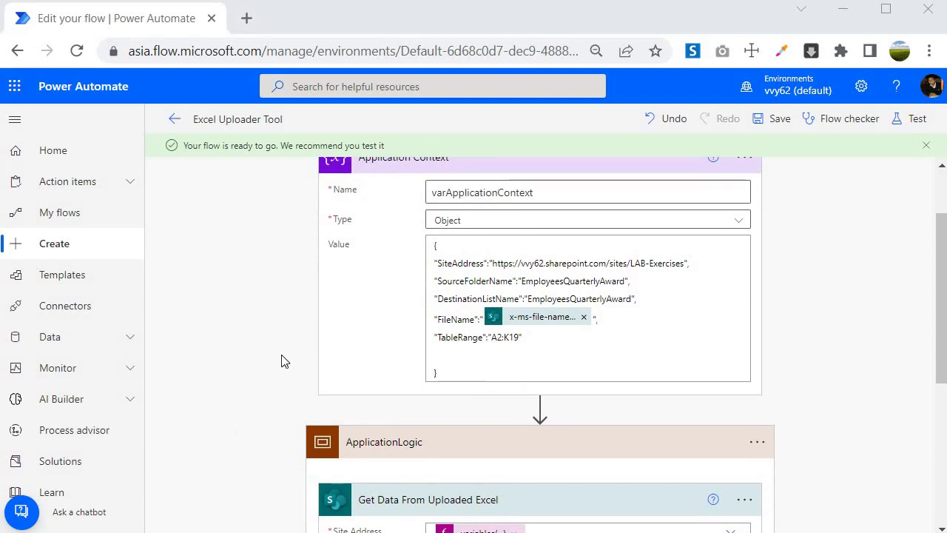
scroll(281, 362, up, 2)
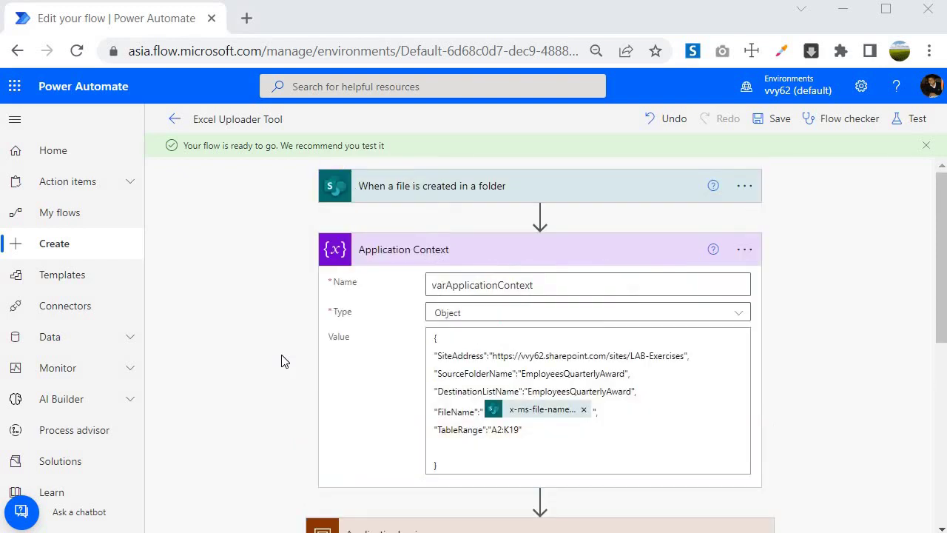
scroll(281, 363, down, 4)
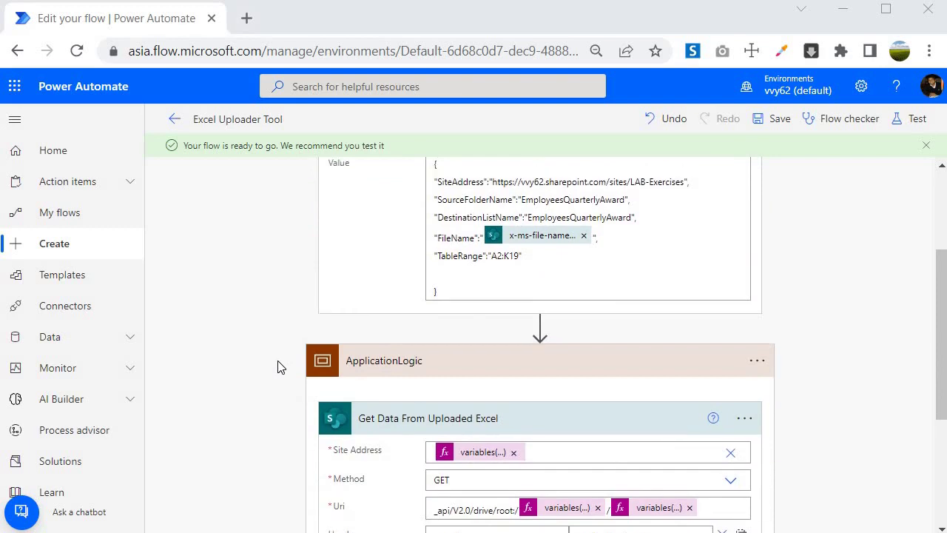
scroll(280, 367, up, 4)
scroll(197, 400, down, 4)
scroll(425, 332, down, 2)
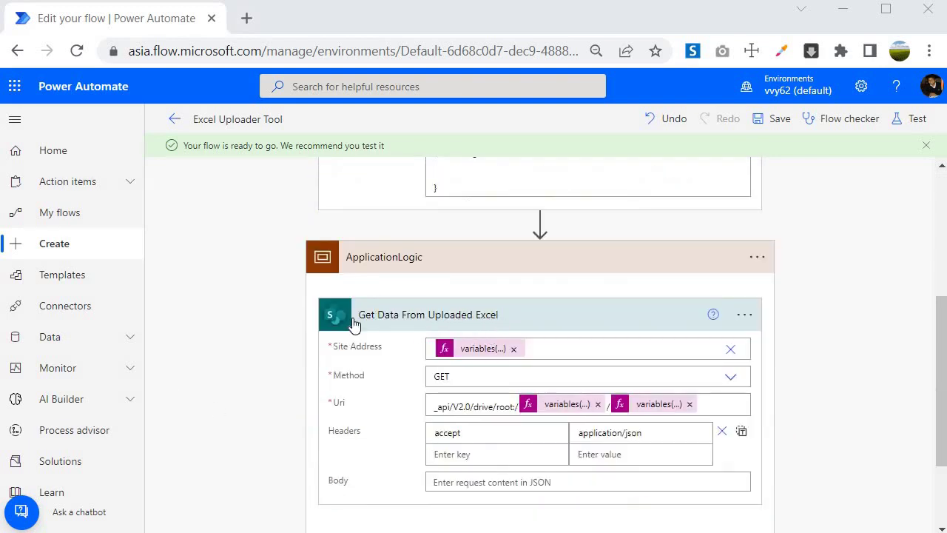